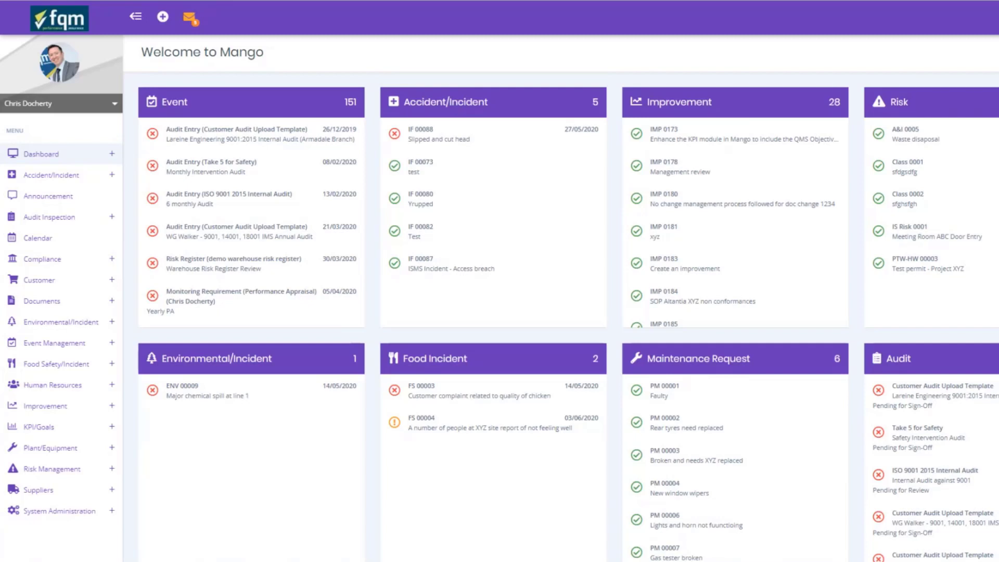
# Step: Open Report A Risk, apply the Permit To Work - Hot Work template, and choose Employee as reporter type
pyautogui.click(106, 472)
pyautogui.scroll(-3, 107, 476)
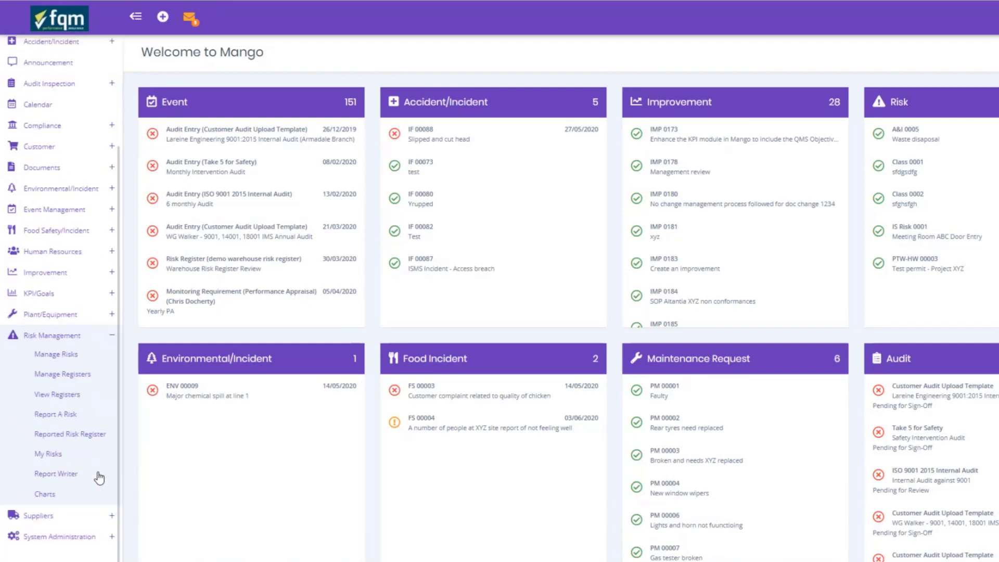
pyautogui.click(62, 416)
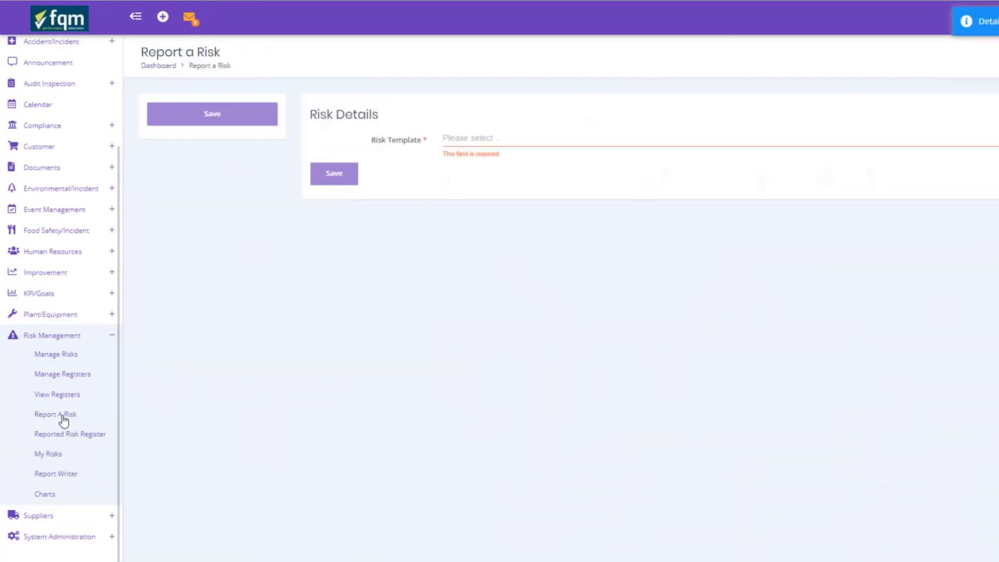
pyautogui.click(495, 145)
pyautogui.write('per')
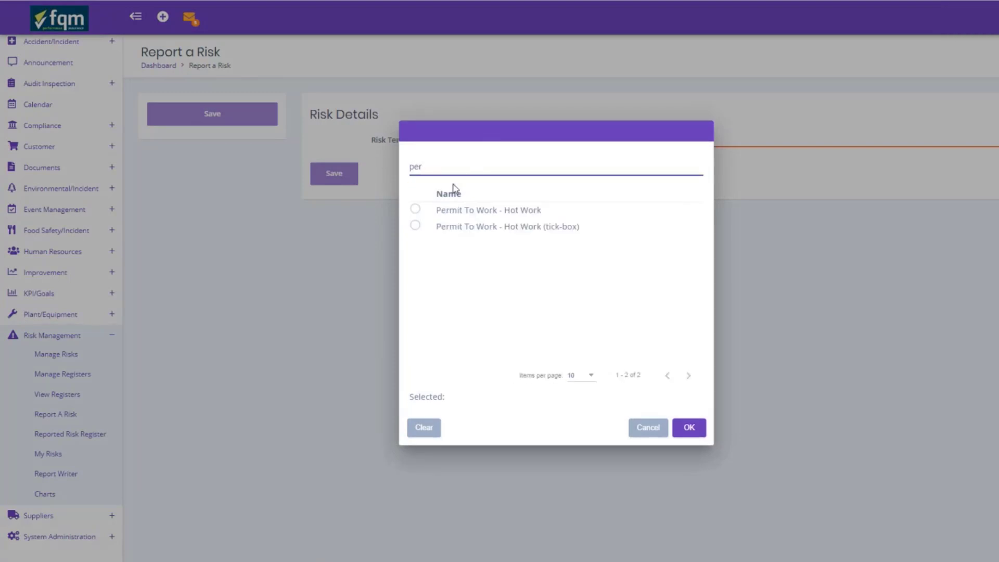
pyautogui.click(415, 209)
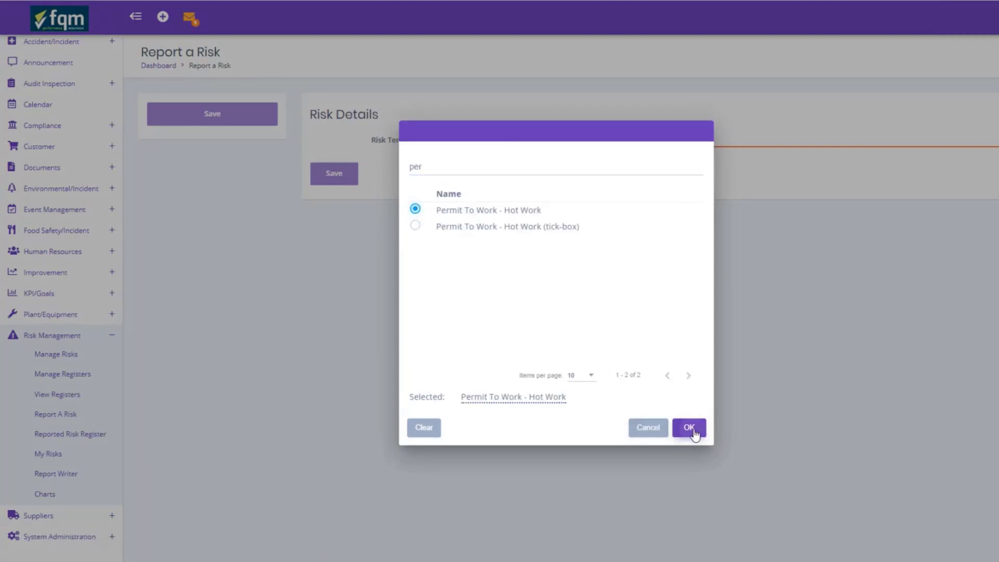
pyautogui.click(689, 428)
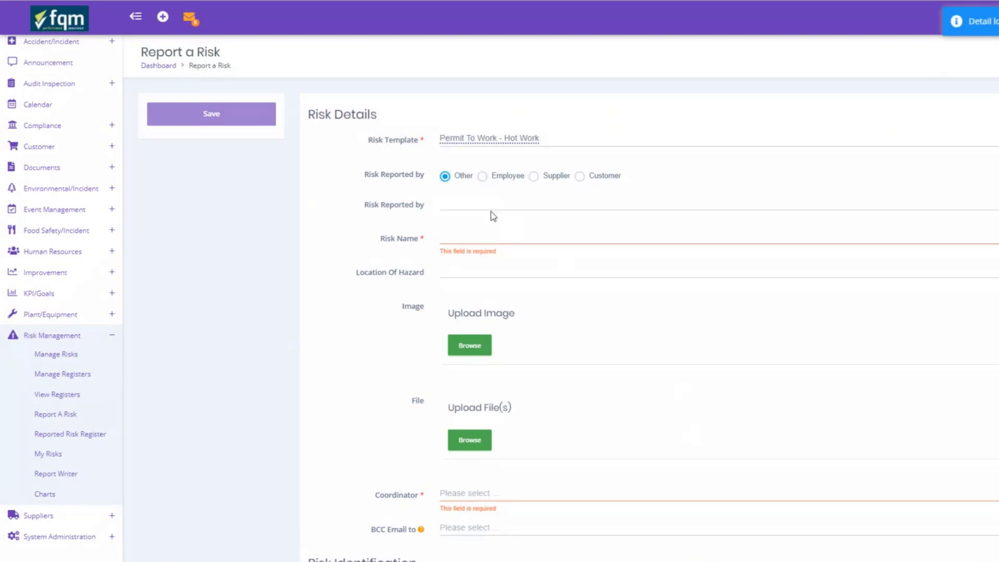
pyautogui.click(481, 176)
# Step: Select the reporting employee in the Risk Reported by people list
pyautogui.click(470, 204)
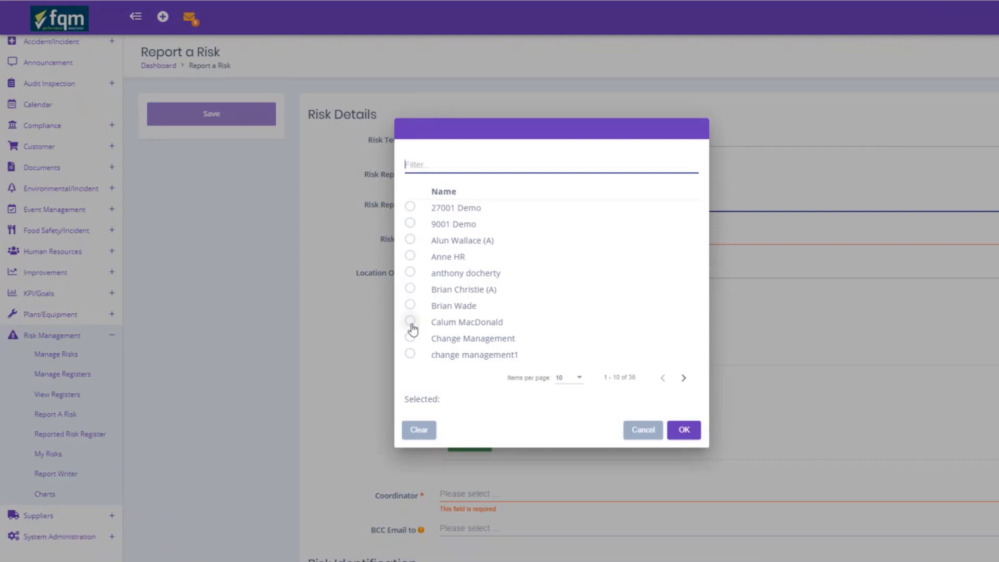
pyautogui.write('chris')
pyautogui.click(412, 224)
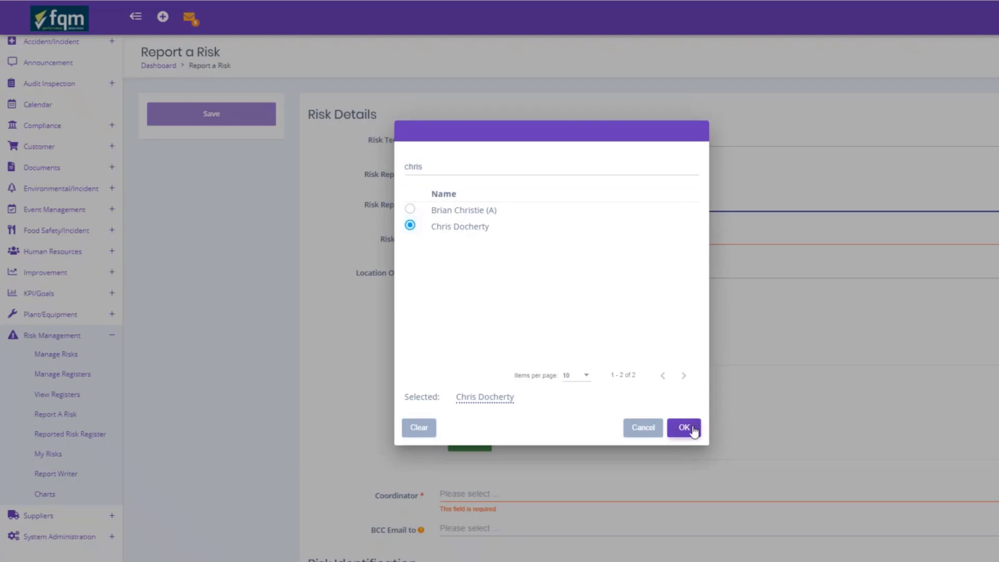
pyautogui.click(687, 429)
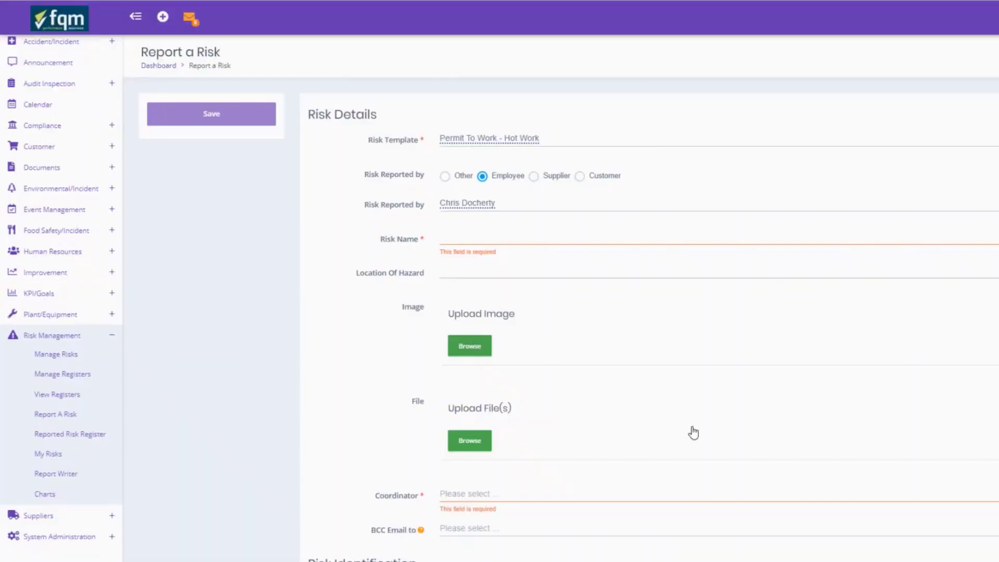
# Step: Enter risk name 'FQM Glasgow Site' and hazard location 'Glasgow Site - Overflow Tank'
pyautogui.click(509, 240)
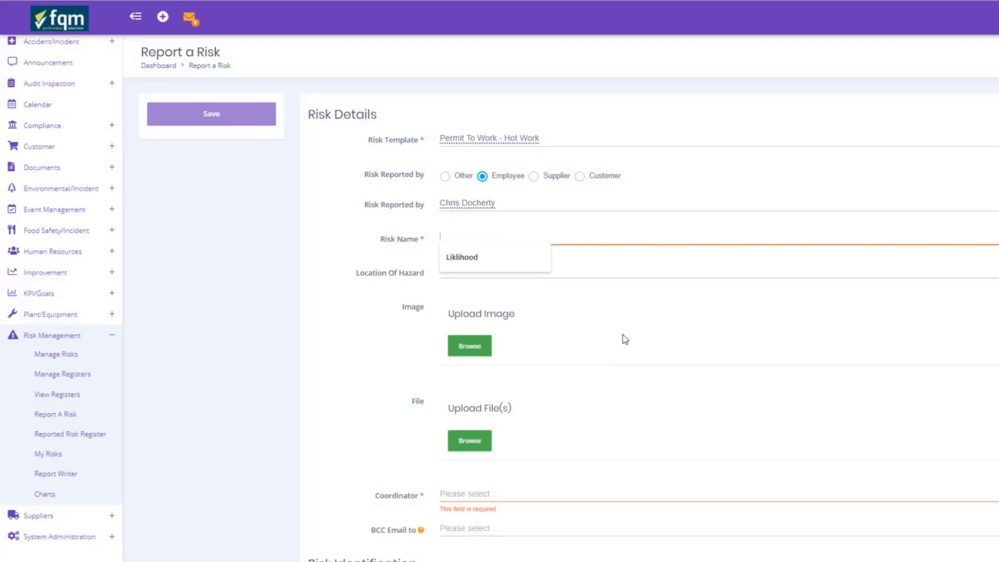
pyautogui.write('FQM Glasgow Site')
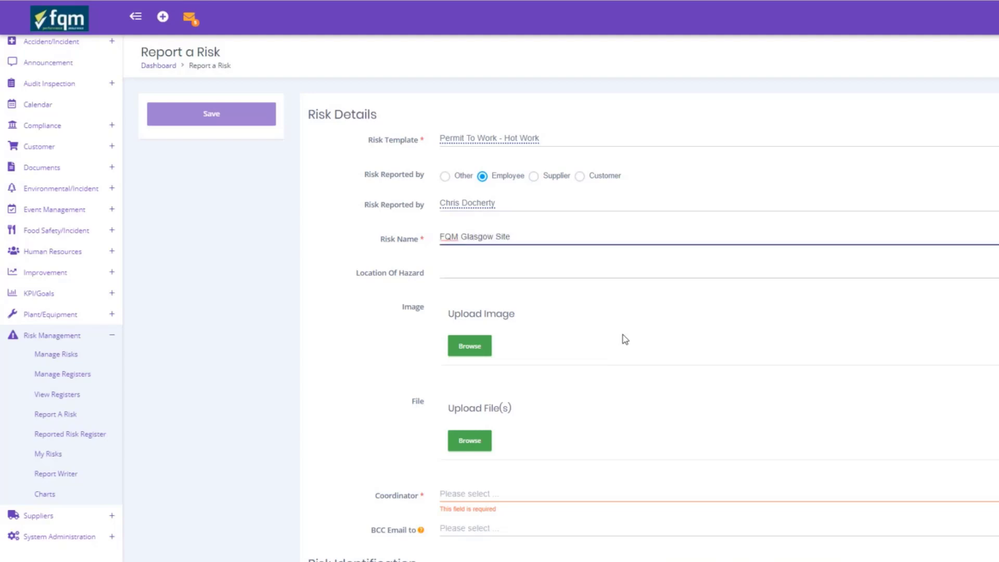
pyautogui.click(503, 273)
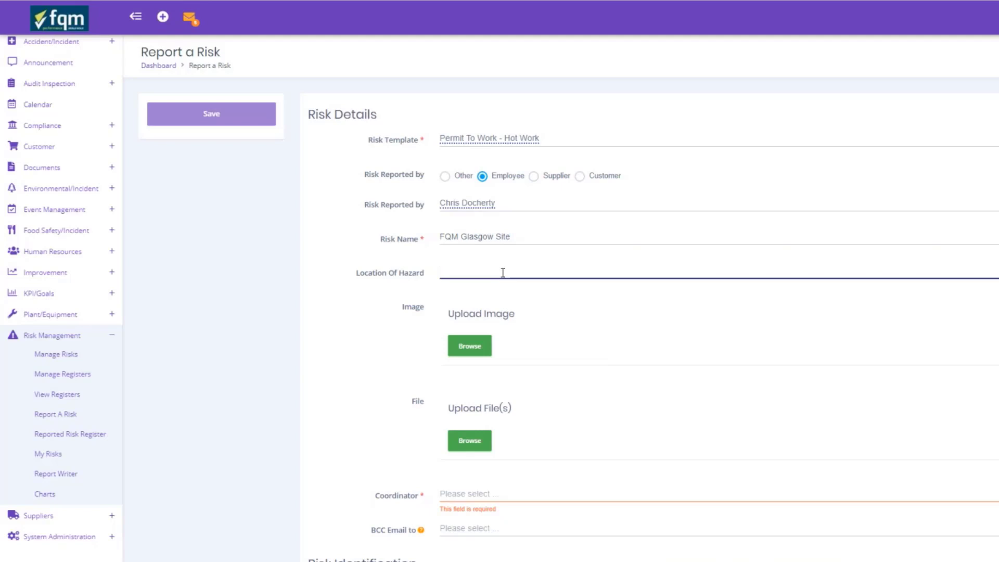
pyautogui.write('Glasgow Site - Overflow Tank')
# Step: Assign the coordinator from the people list
pyautogui.scroll(-3, 475, 322)
pyautogui.click(475, 323)
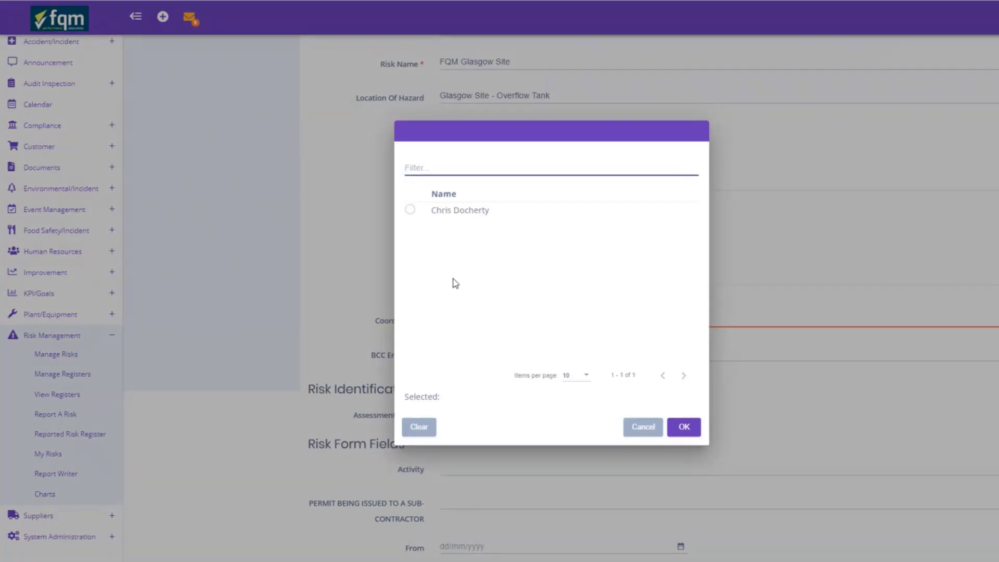
pyautogui.click(410, 209)
pyautogui.click(683, 426)
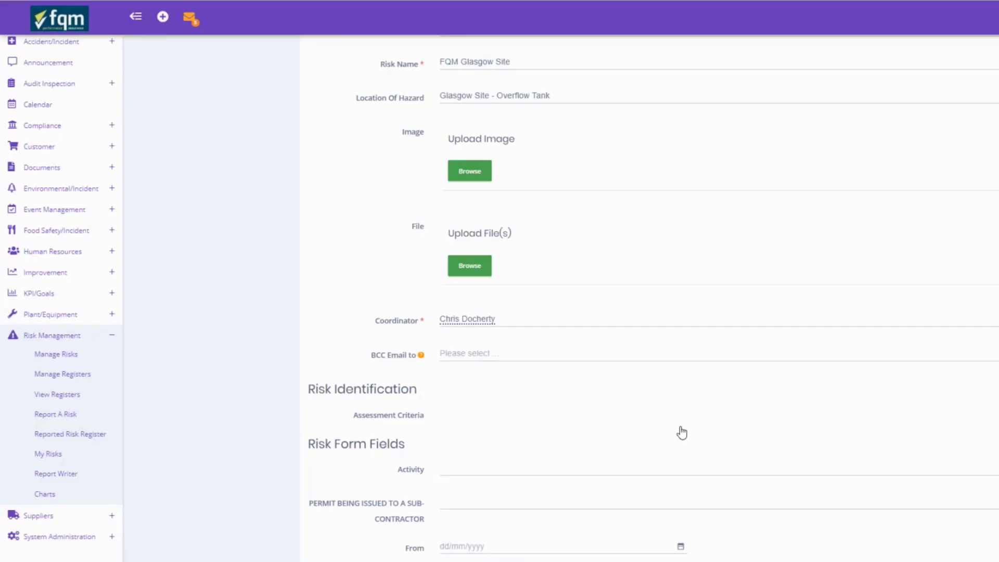
pyautogui.scroll(-3, 682, 433)
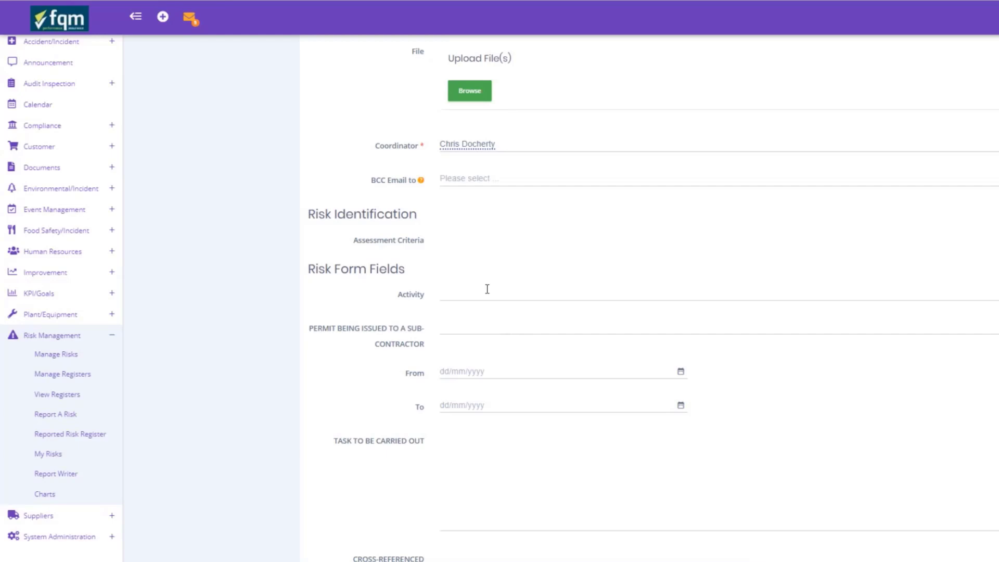
# Step: Describe the activity as 'Removal of the overflow tank, which requires hot work - burning activity.'
pyautogui.click(488, 289)
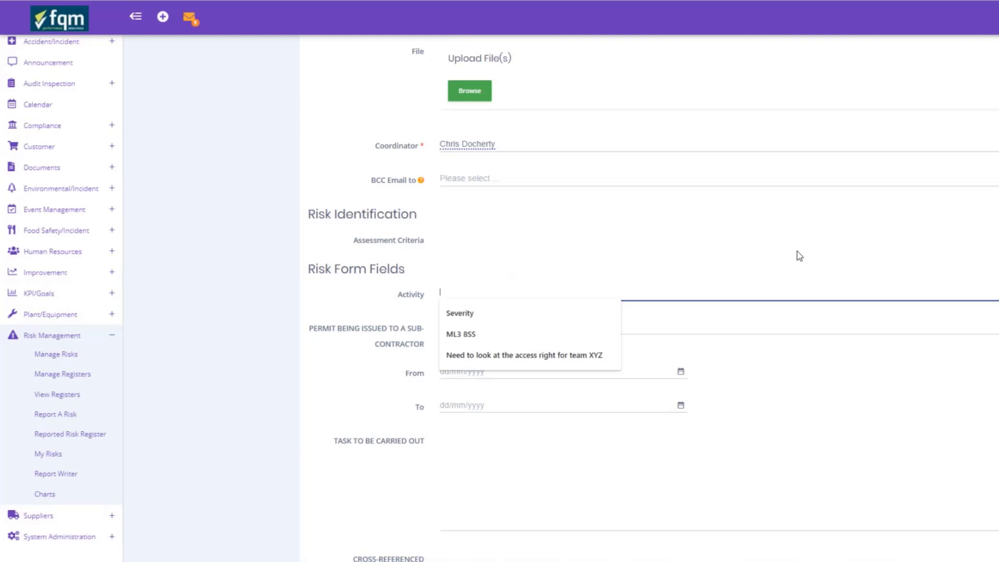
pyautogui.write('Rem')
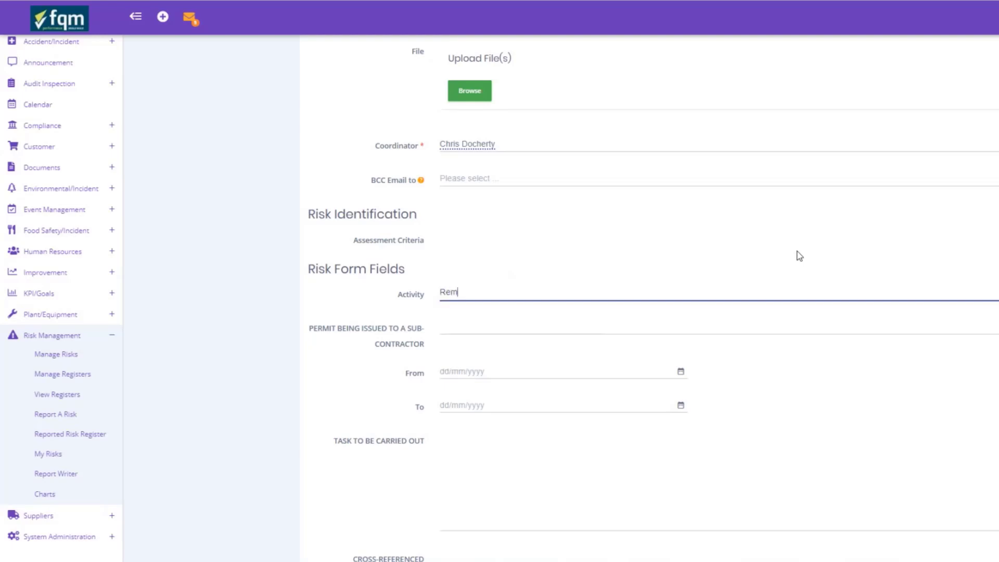
pyautogui.write('oval of the overflow tank, which ')
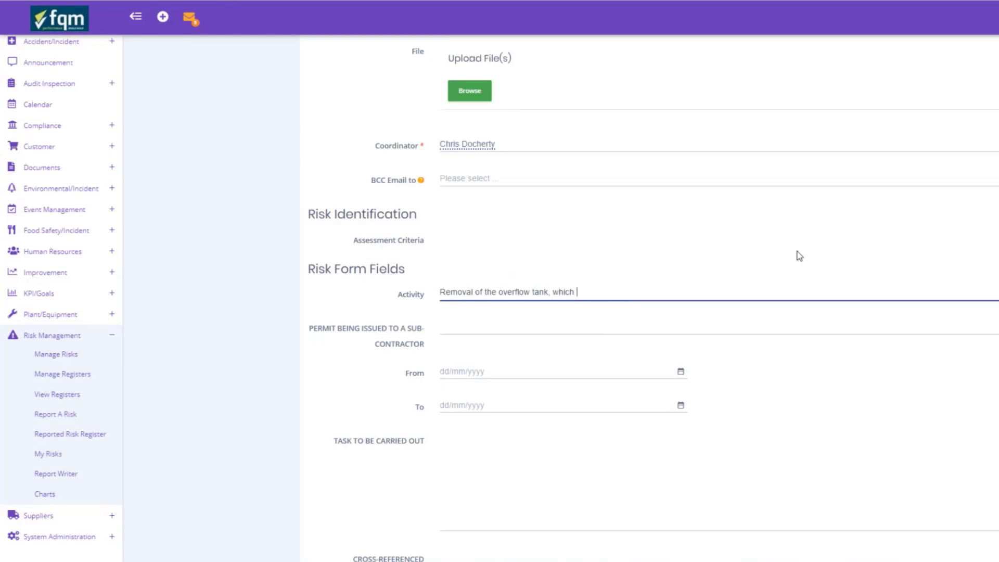
pyautogui.write('requires hot work - burning.')
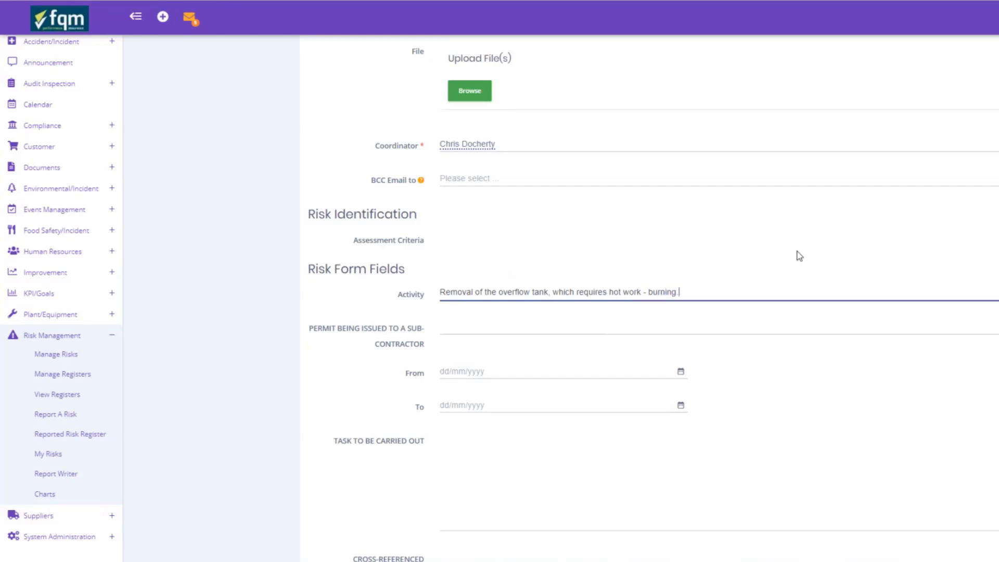
pyautogui.press('BackSpace')
pyautogui.write('activity.')
# Step: Set sub-contractor permit to No and both From and To dates to 2 June 2020
pyautogui.click(468, 330)
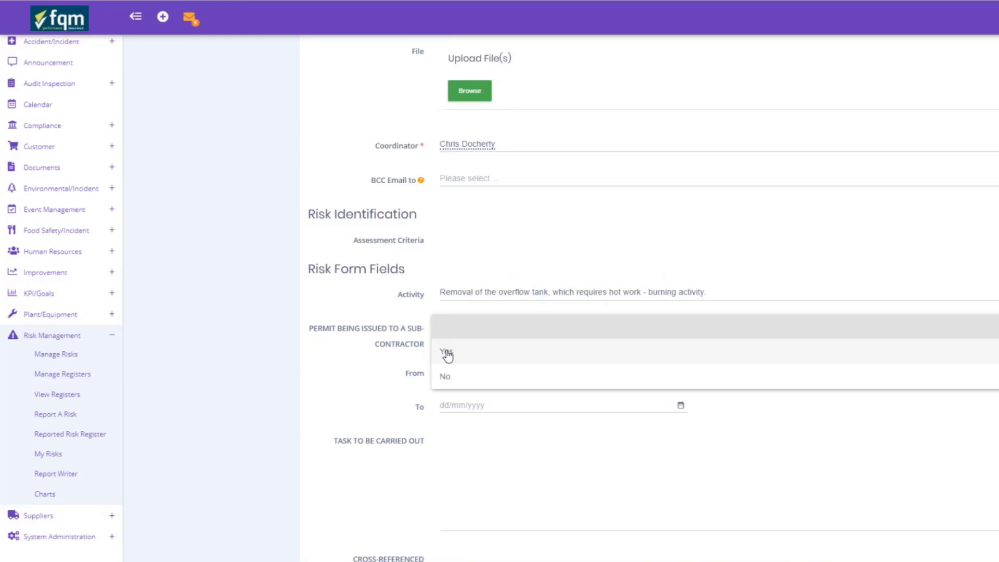
pyautogui.click(446, 378)
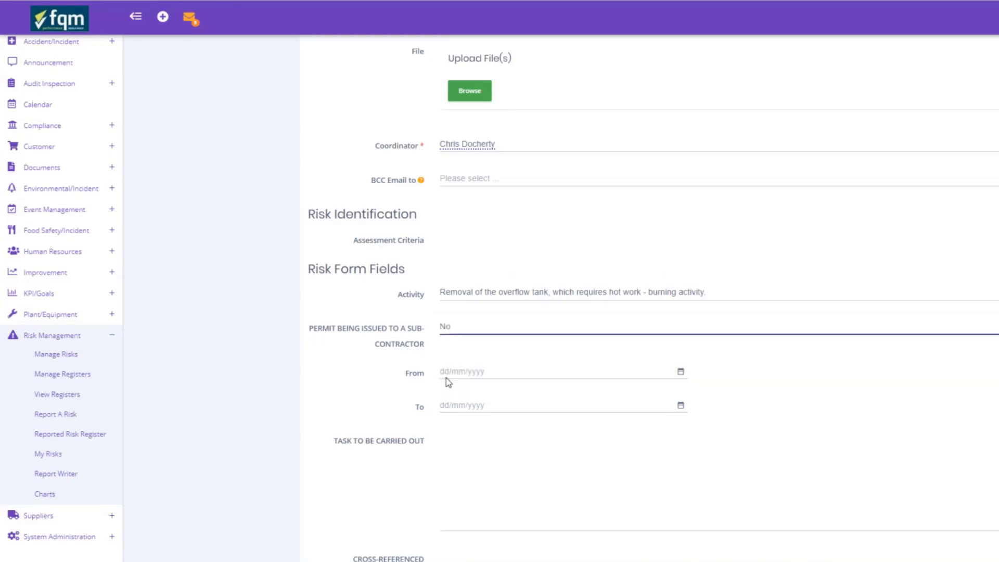
pyautogui.click(681, 373)
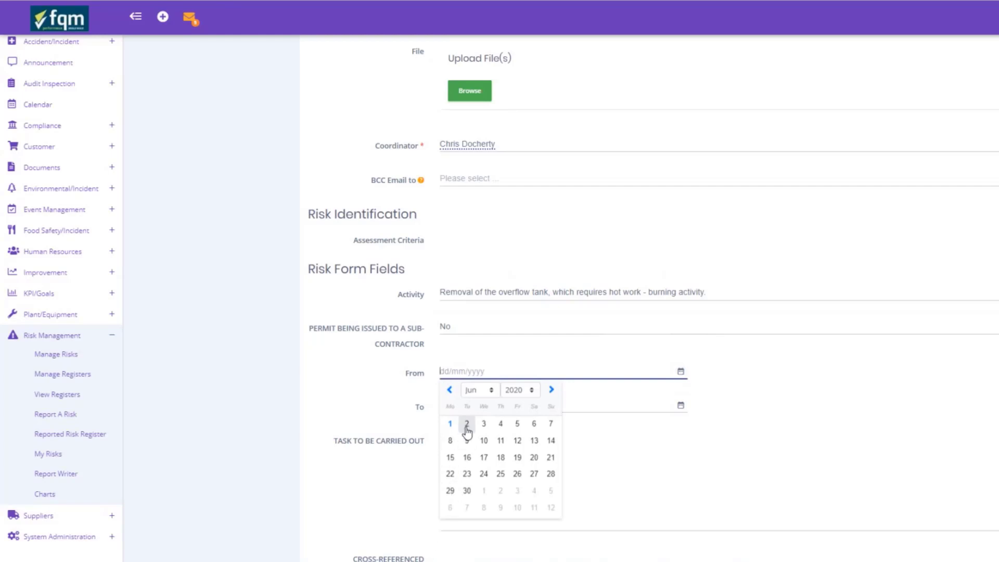
pyautogui.click(467, 423)
pyautogui.click(681, 406)
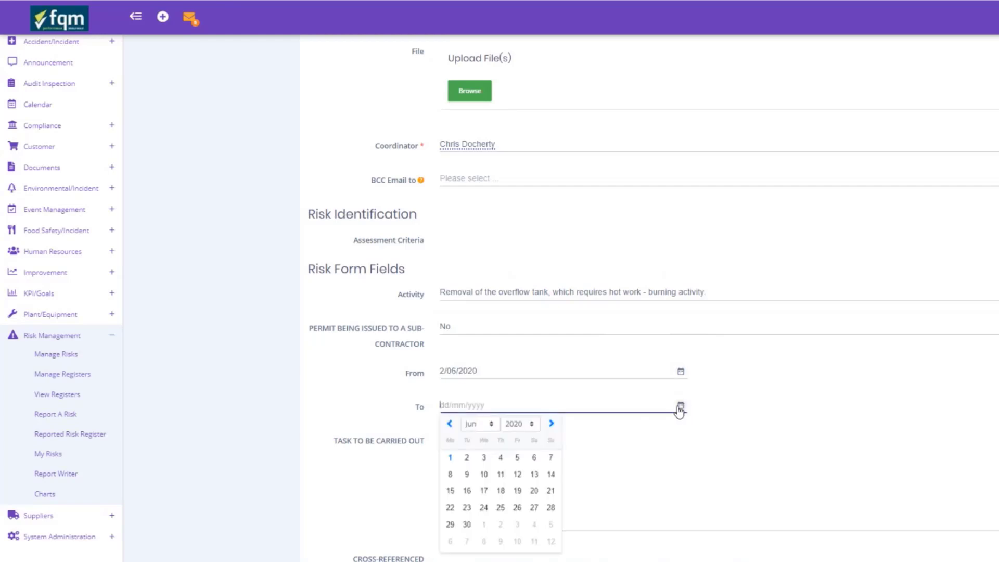
pyautogui.click(466, 459)
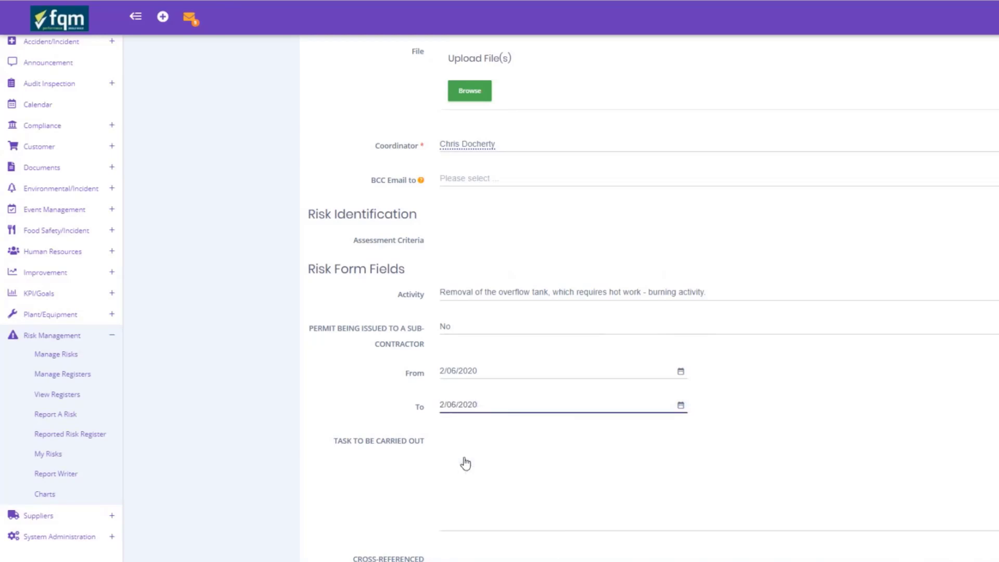
pyautogui.scroll(-2, 466, 463)
# Step: Write the task: cutting of A, B, C, removal of pipe XYZ etc., plus 'Blah Blah Blah'
pyautogui.click(501, 372)
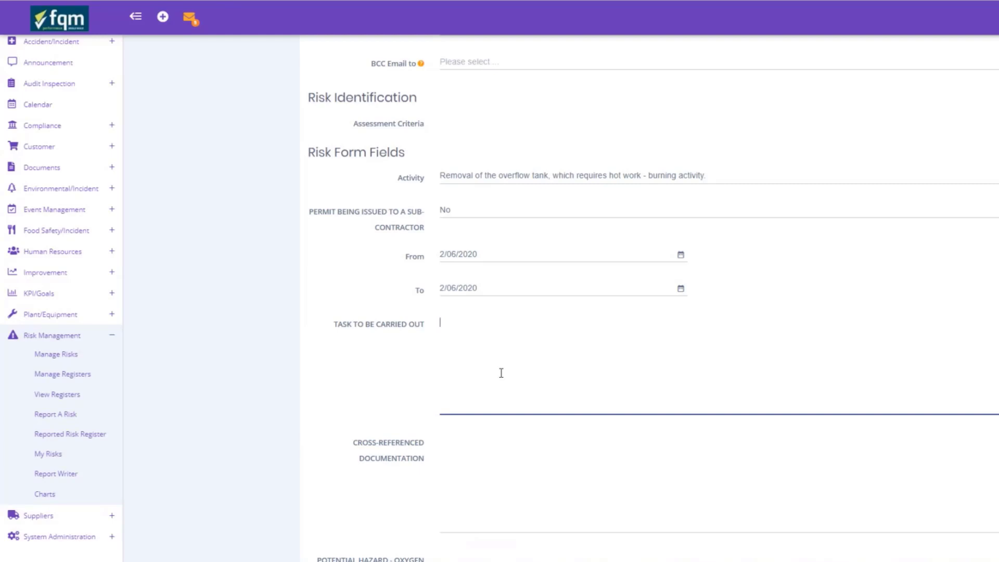
pyautogui.write('Cutting of')
pyautogui.write(': - A ')
pyautogui.write('- B')
pyautogui.press('Return')
pyautogui.write('- C')
pyautogui.press('Return')
pyautogui.press('Return')
pyautogui.write('Removal of')
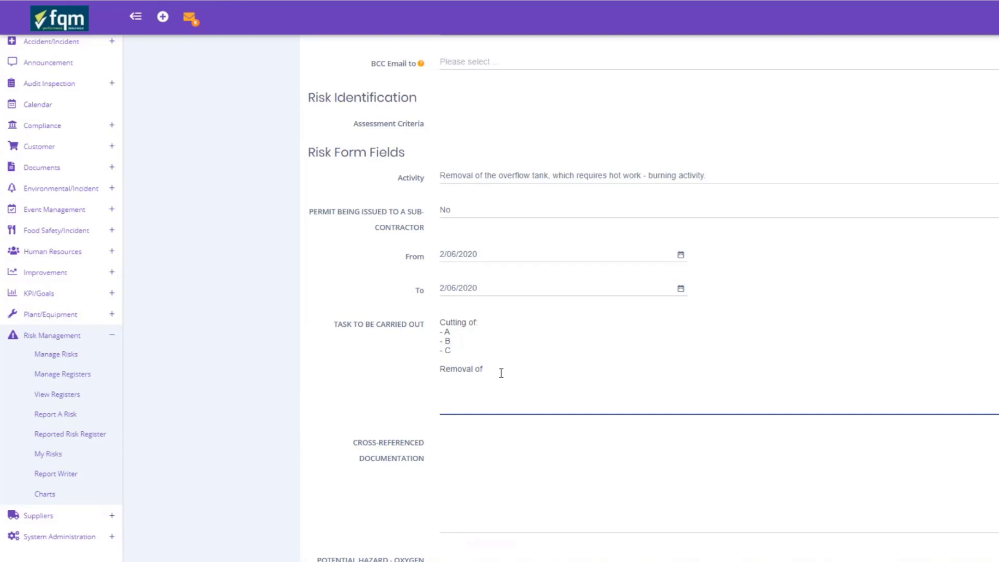
pyautogui.write(' pipe XYZ etc.')
pyautogui.press('Return')
pyautogui.write('Blah Blah Blah')
pyautogui.scroll(-3, 531, 380)
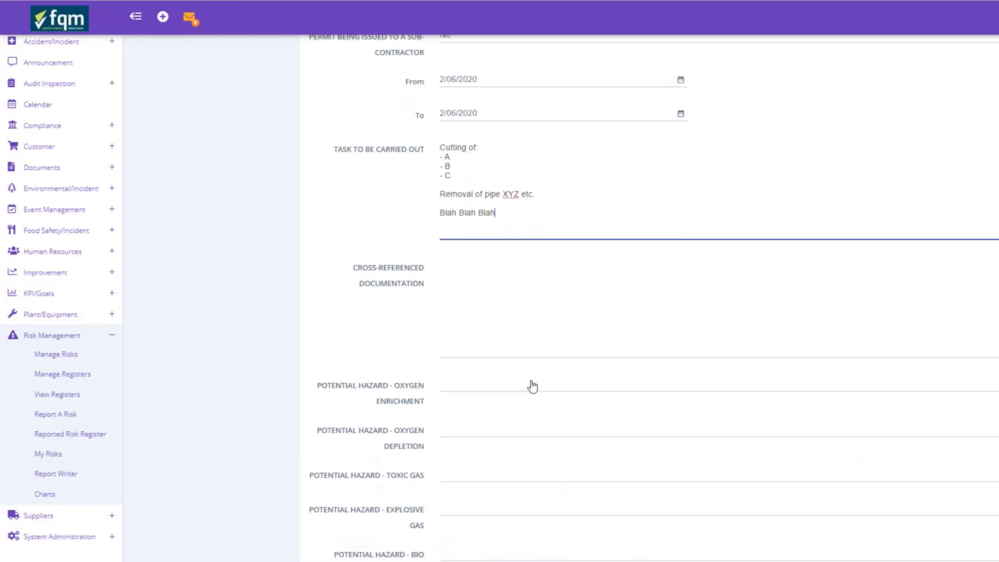
# Step: List HW RA-001, HW-MS-001 and Site emergency protocol as cross-referenced documentation
pyautogui.click(510, 292)
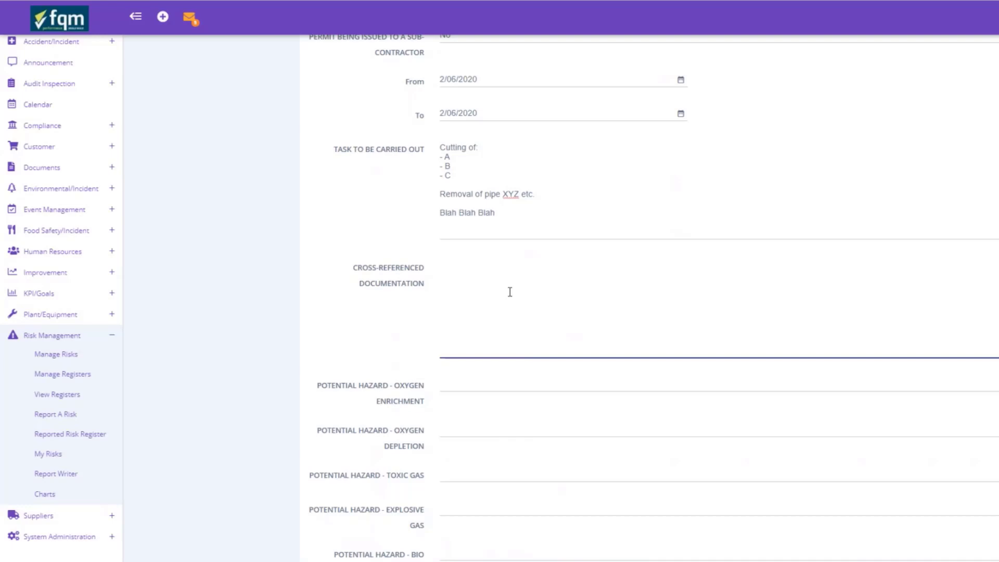
pyautogui.write('HW- RA-001')
pyautogui.press('Return')
pyautogui.write('HW-MS-001')
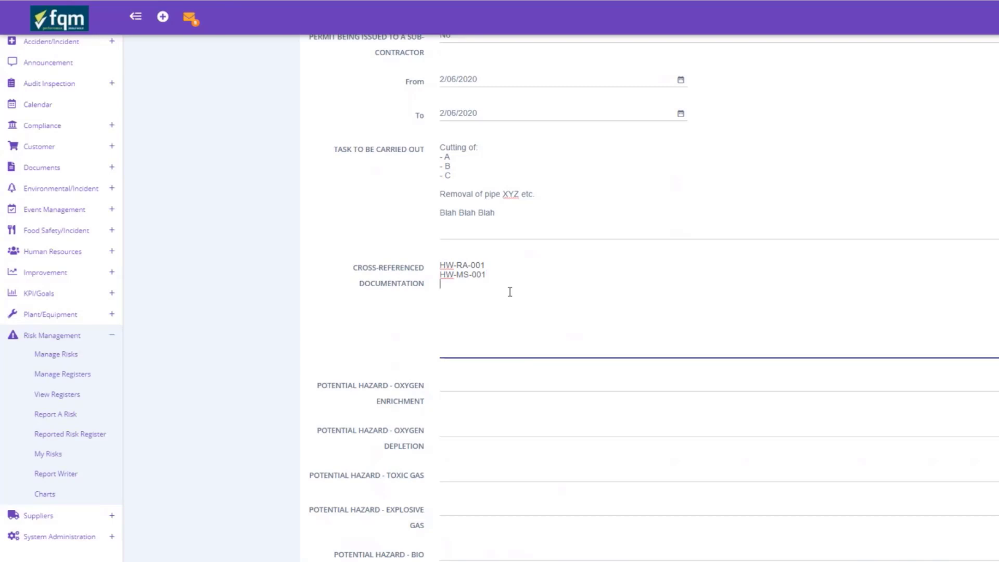
pyautogui.write('Site emergency ')
pyautogui.write('propr')
pyautogui.write('to')
pyautogui.write('col')
# Step: Mark oxygen enrichment and depletion hazards Yes, toxic and explosive gas No
pyautogui.scroll(-2, 510, 290)
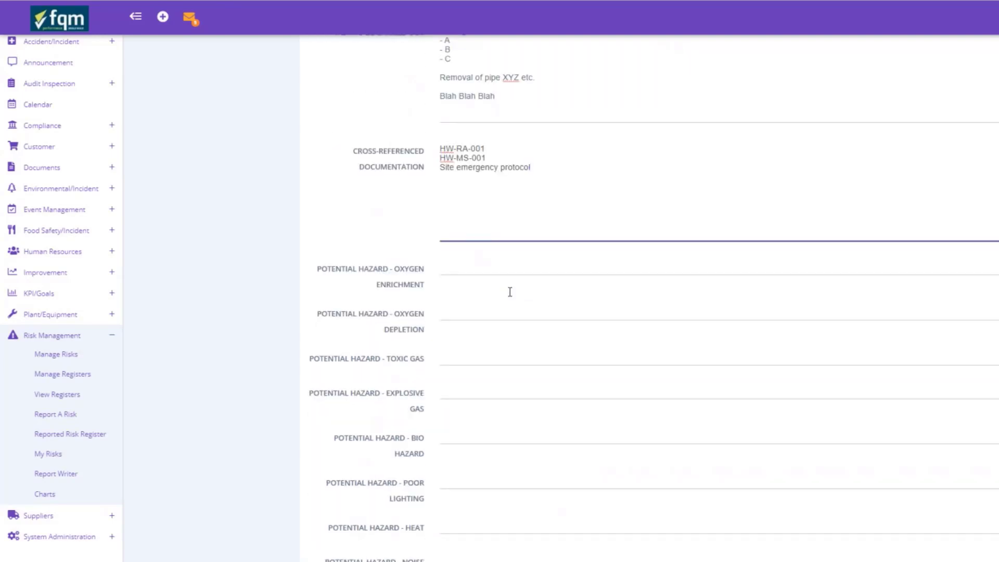
pyautogui.click(482, 272)
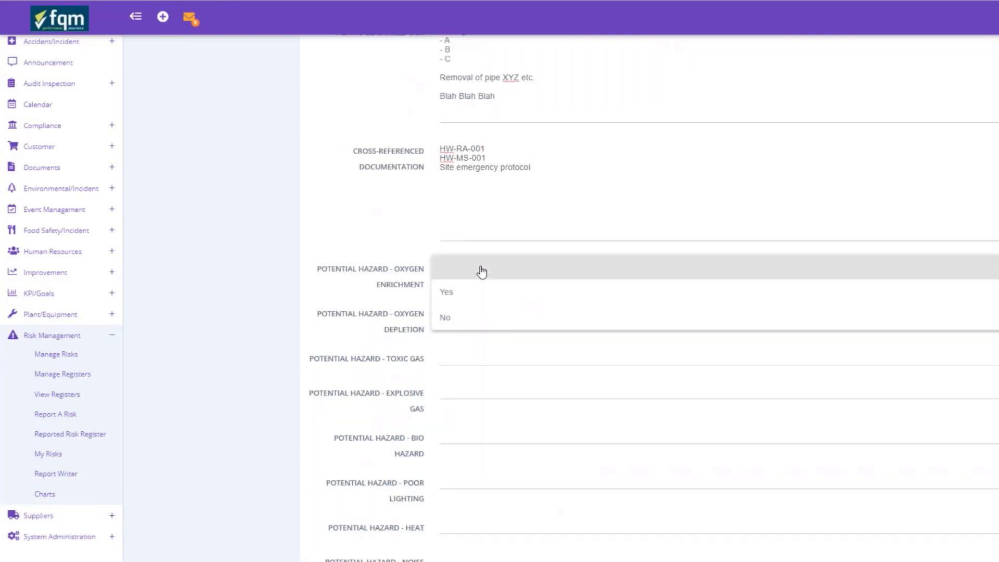
pyautogui.click(448, 298)
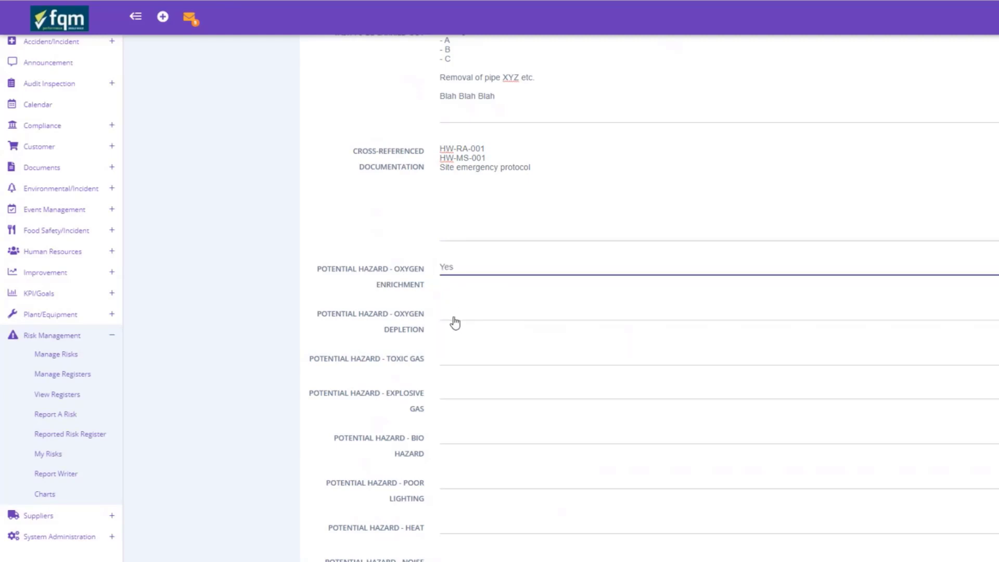
pyautogui.click(455, 324)
pyautogui.click(457, 339)
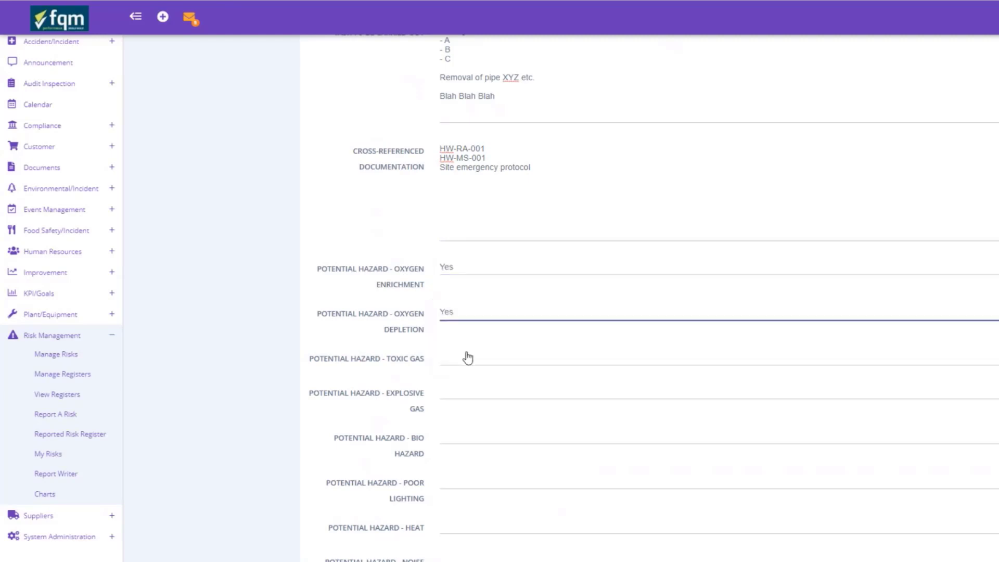
pyautogui.click(468, 358)
pyautogui.click(454, 409)
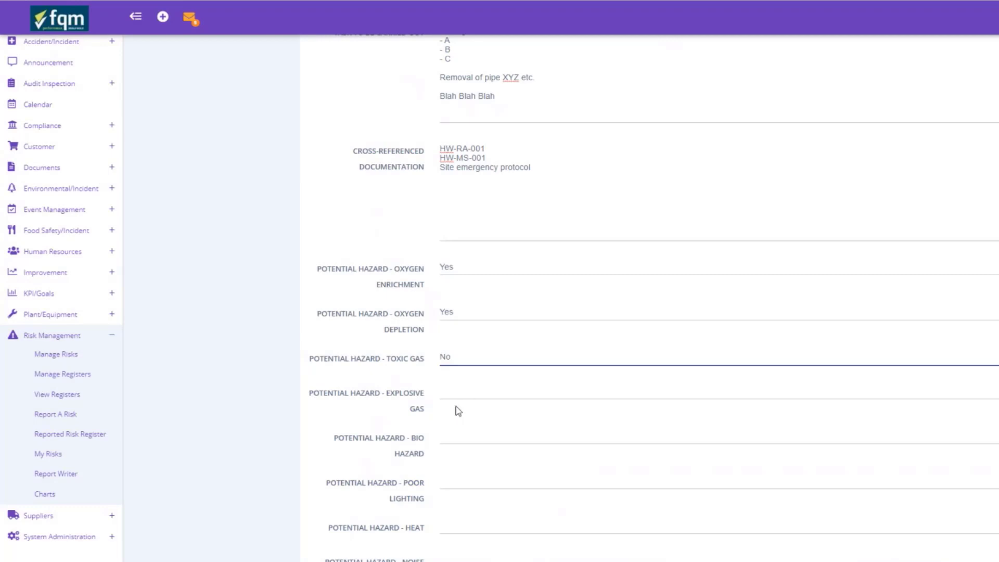
pyautogui.click(468, 397)
pyautogui.click(447, 439)
pyautogui.scroll(-2, 487, 439)
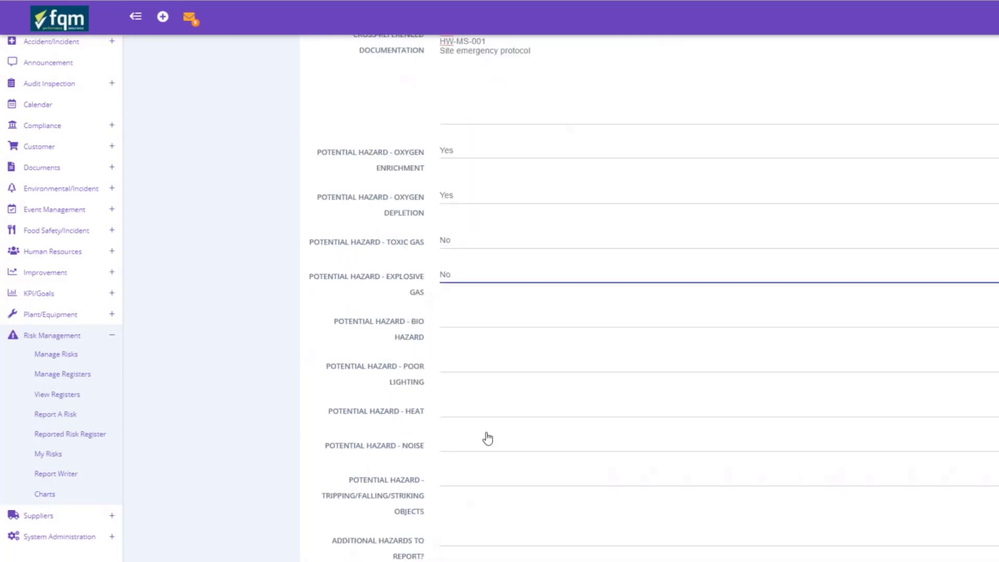
# Step: Mark bio hazard, poor lighting and noise No; heat and tripping/falling/striking objects Yes
pyautogui.click(460, 322)
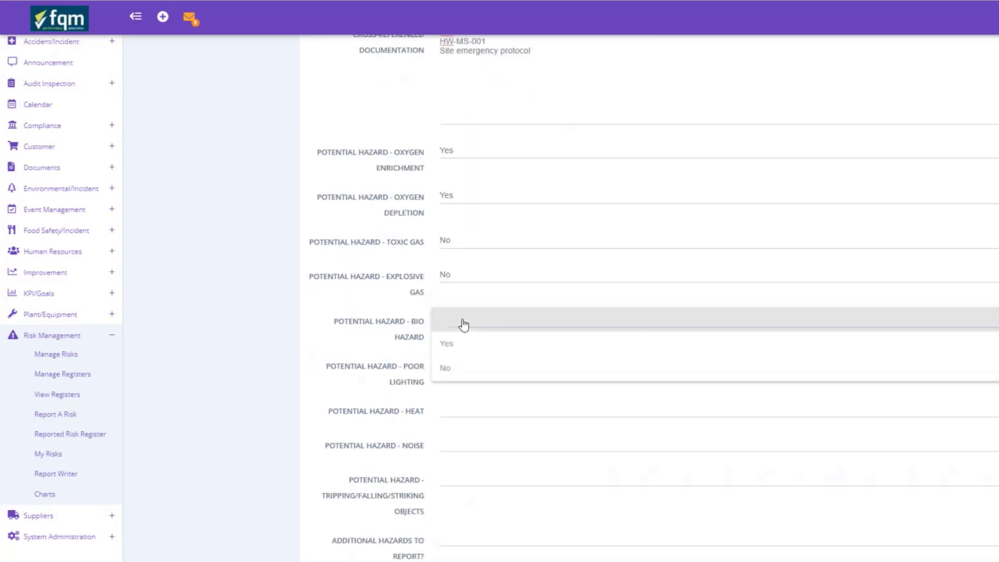
pyautogui.click(456, 375)
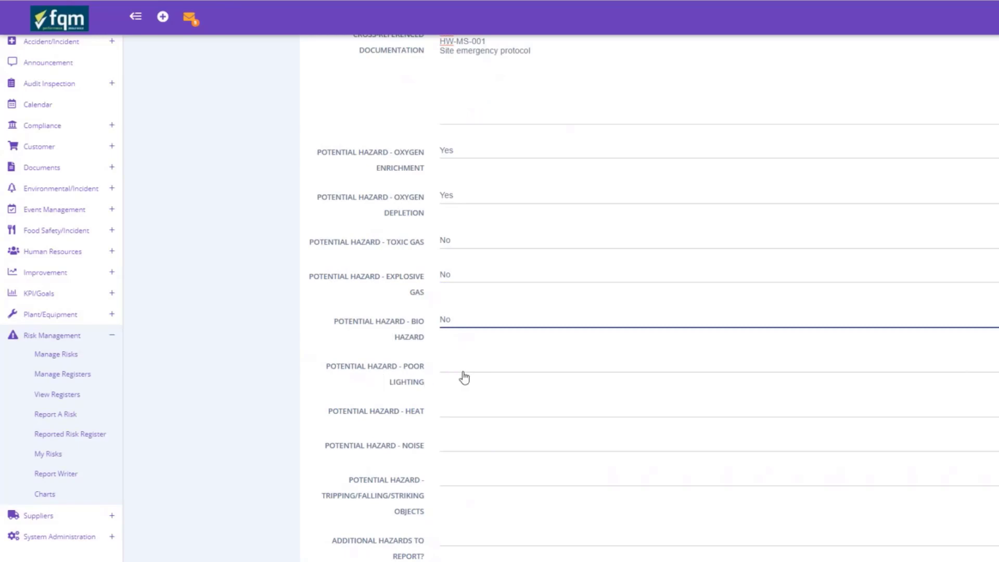
pyautogui.click(464, 377)
pyautogui.click(458, 413)
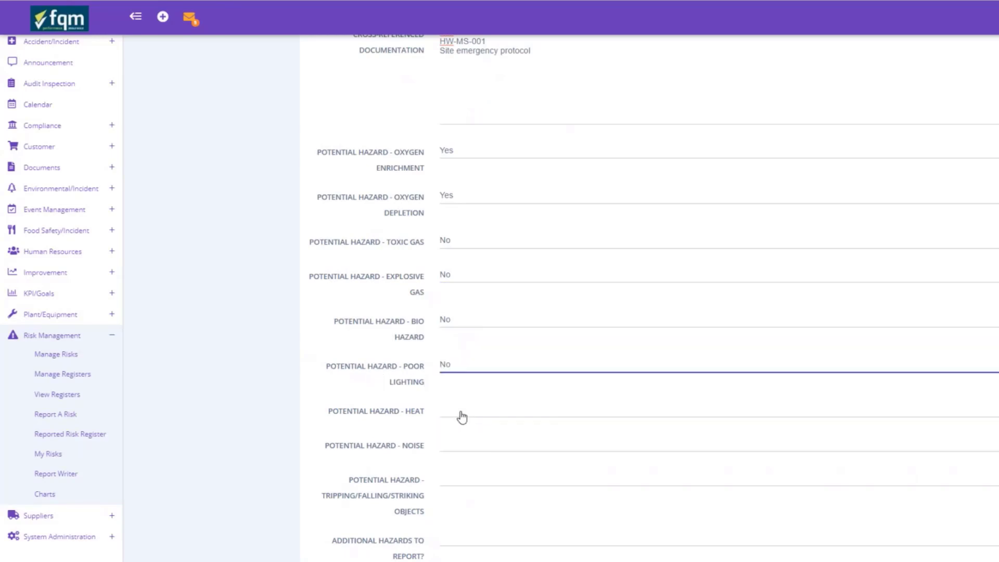
pyautogui.click(462, 417)
pyautogui.click(449, 436)
pyautogui.scroll(-2, 456, 403)
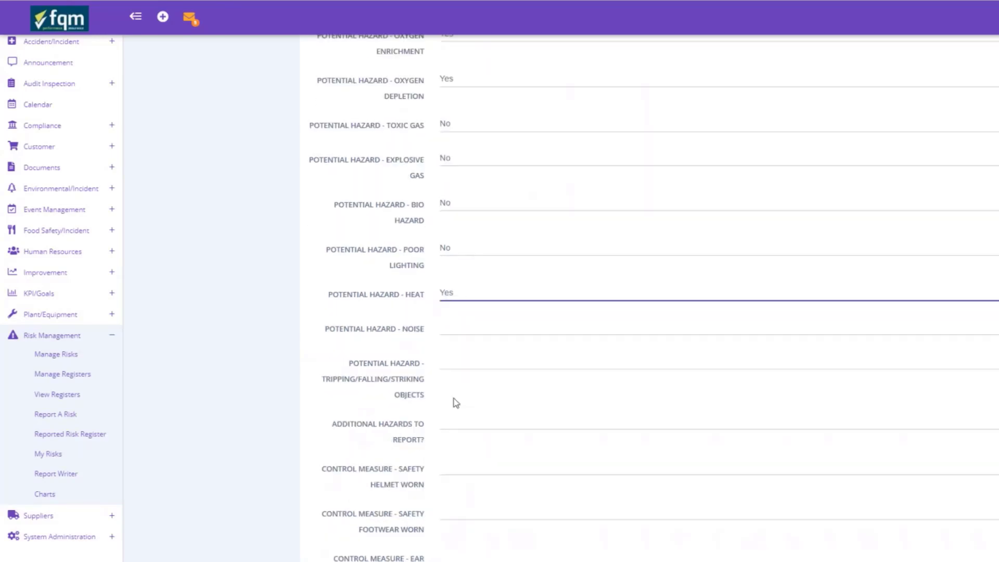
pyautogui.click(464, 333)
pyautogui.click(457, 380)
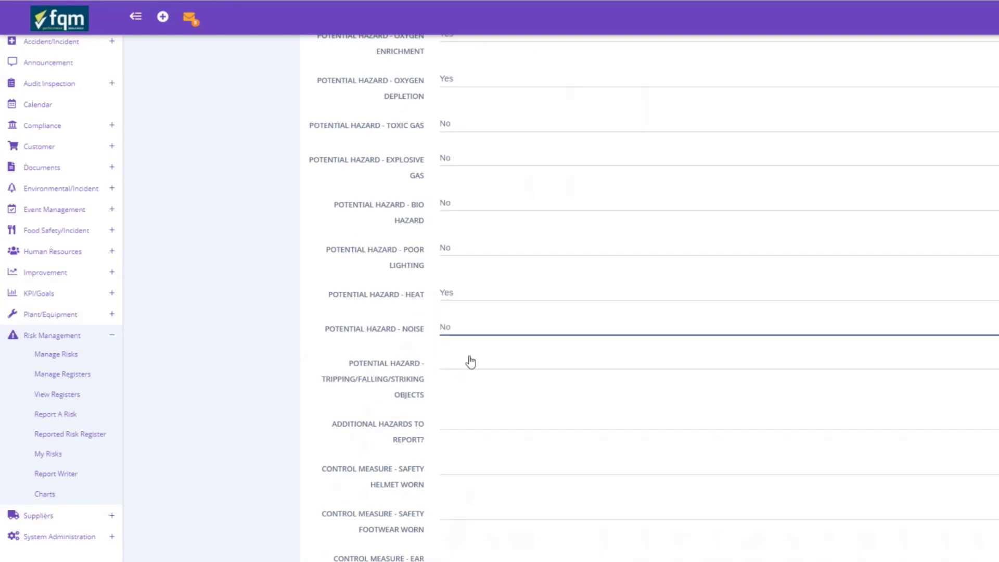
pyautogui.click(471, 361)
pyautogui.click(462, 388)
# Step: Enter 'none' for additional hazards
pyautogui.scroll(-1, 463, 391)
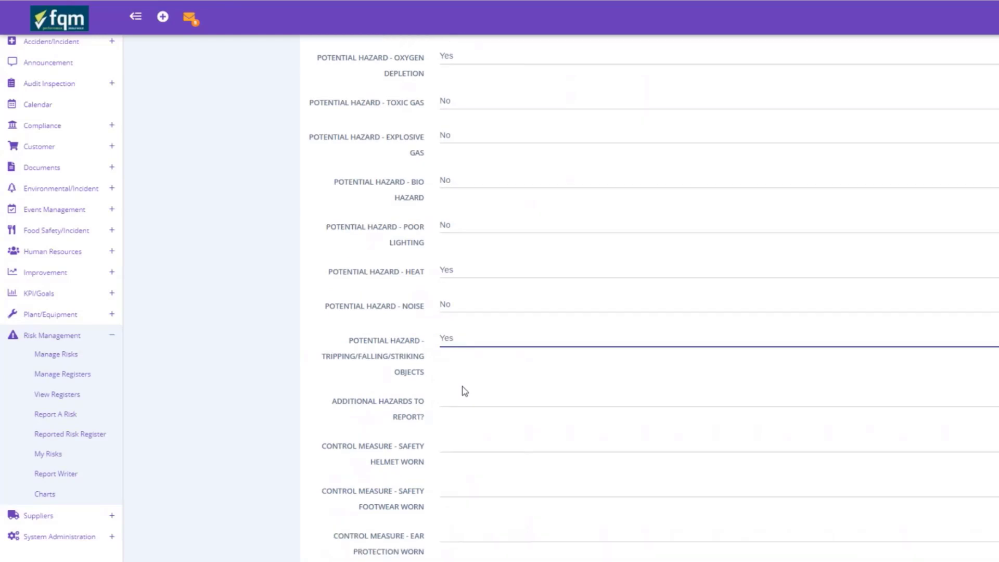
pyautogui.scroll(-3, 464, 392)
pyautogui.click(465, 255)
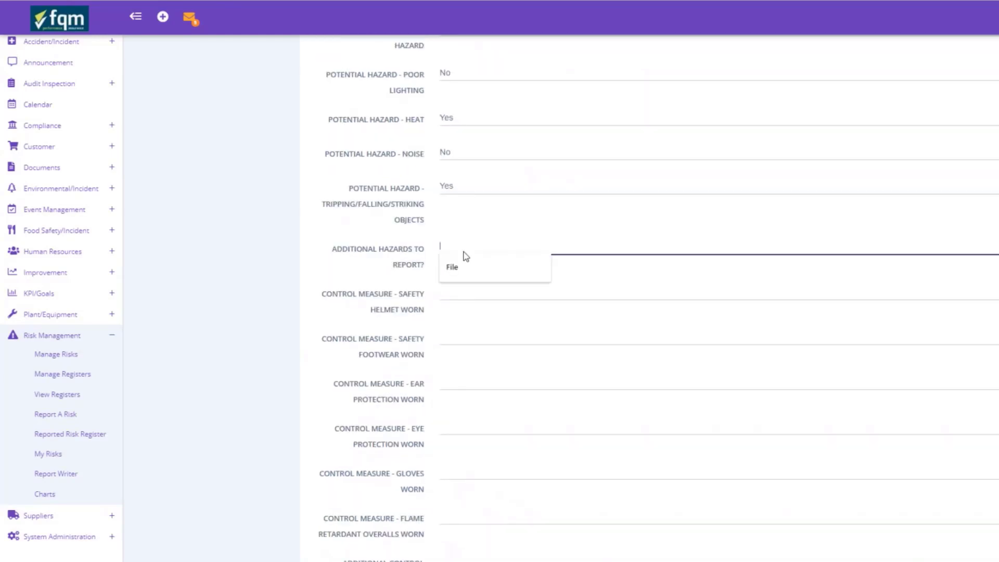
pyautogui.write('none')
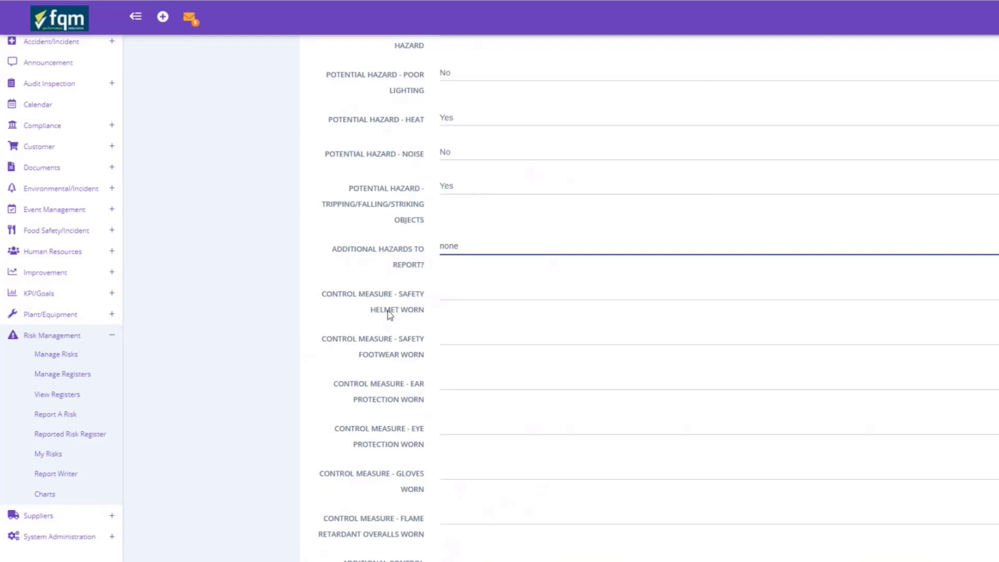
# Step: Set safety helmet and safety footwear worn to Yes, ear protection to No
pyautogui.click(467, 298)
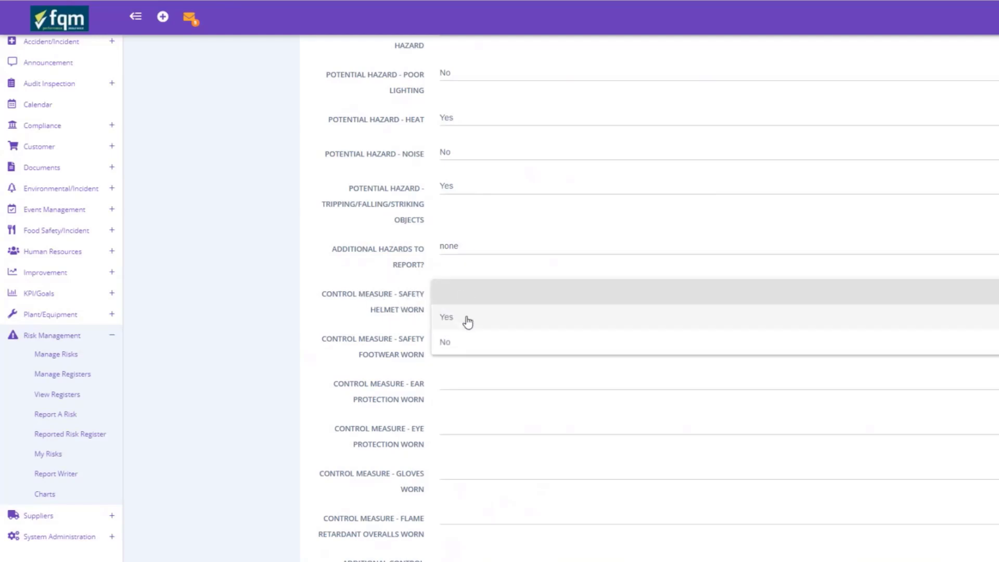
pyautogui.click(468, 319)
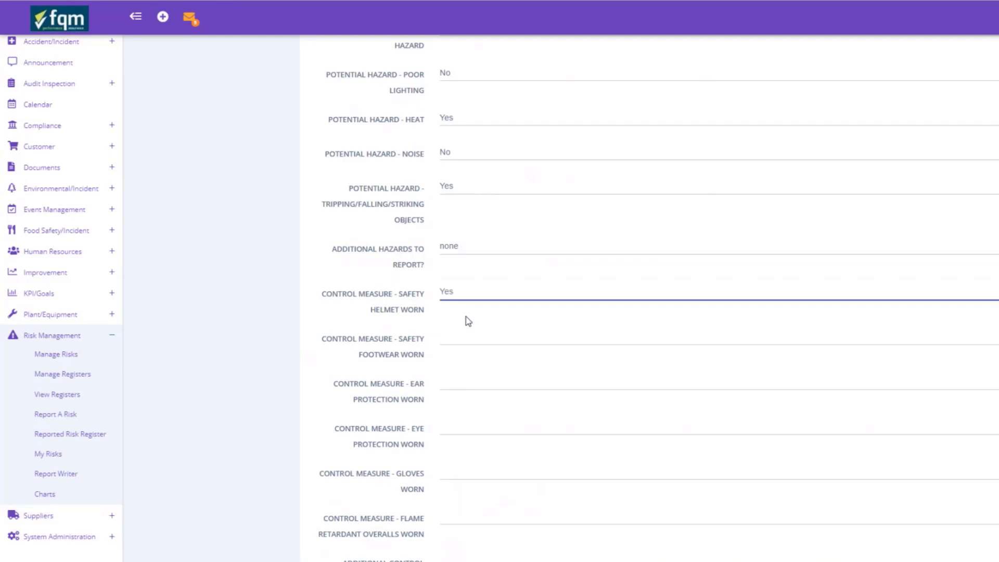
pyautogui.click(451, 344)
pyautogui.click(451, 364)
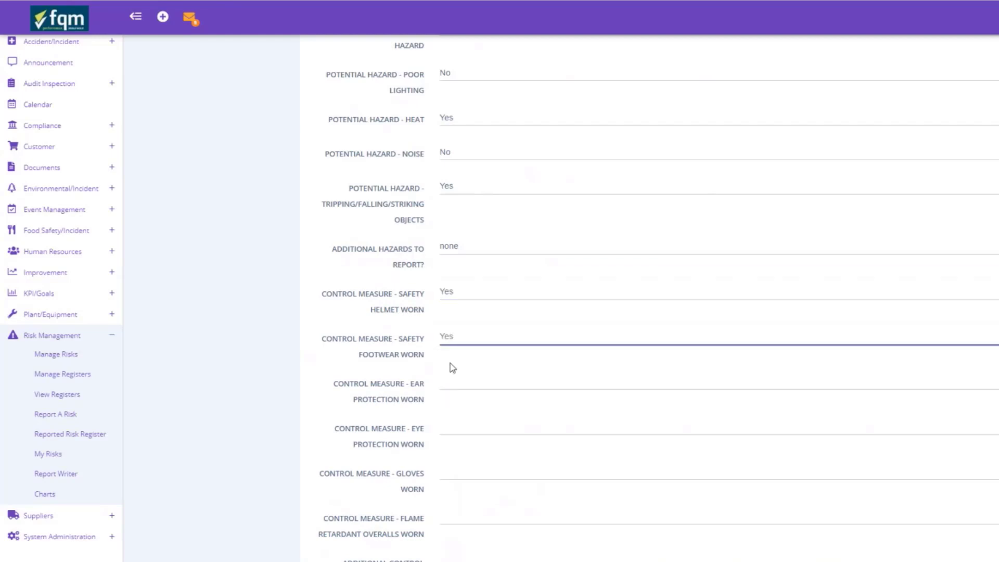
pyautogui.click(450, 383)
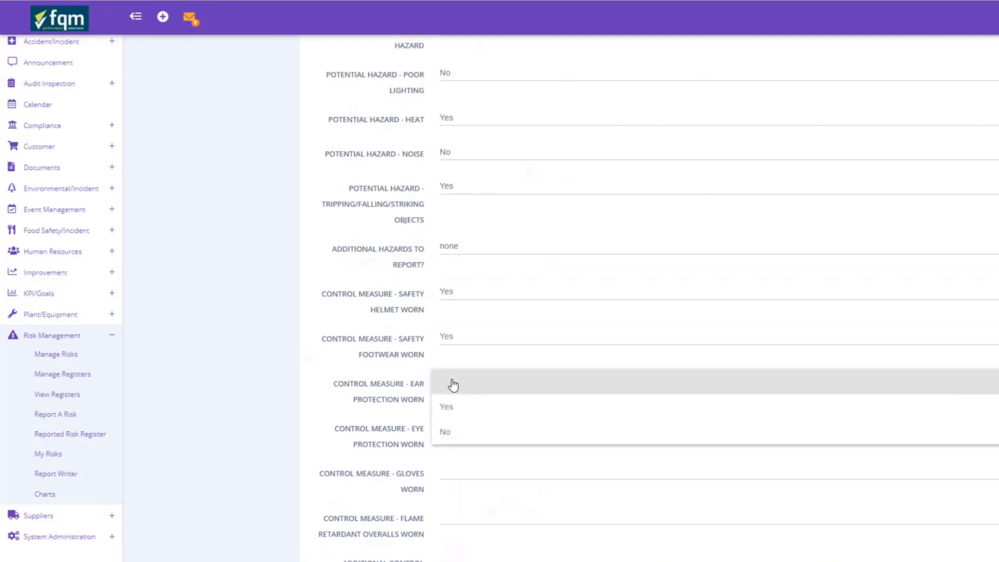
pyautogui.click(445, 435)
pyautogui.scroll(-2, 442, 434)
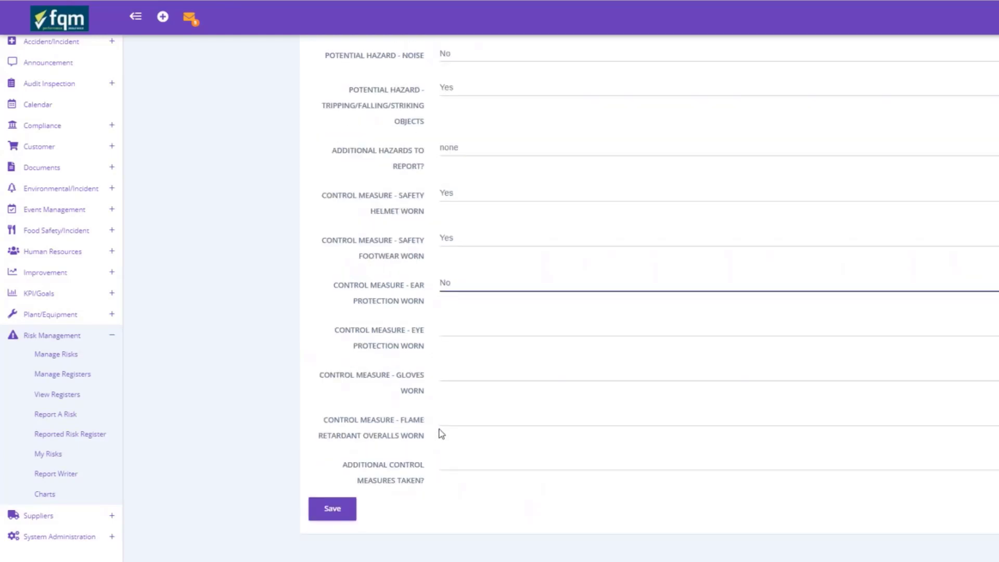
# Step: Set eye protection, gloves and flame retardant overalls to Yes; add 'face shield' as extra control
pyautogui.click(451, 337)
pyautogui.click(453, 357)
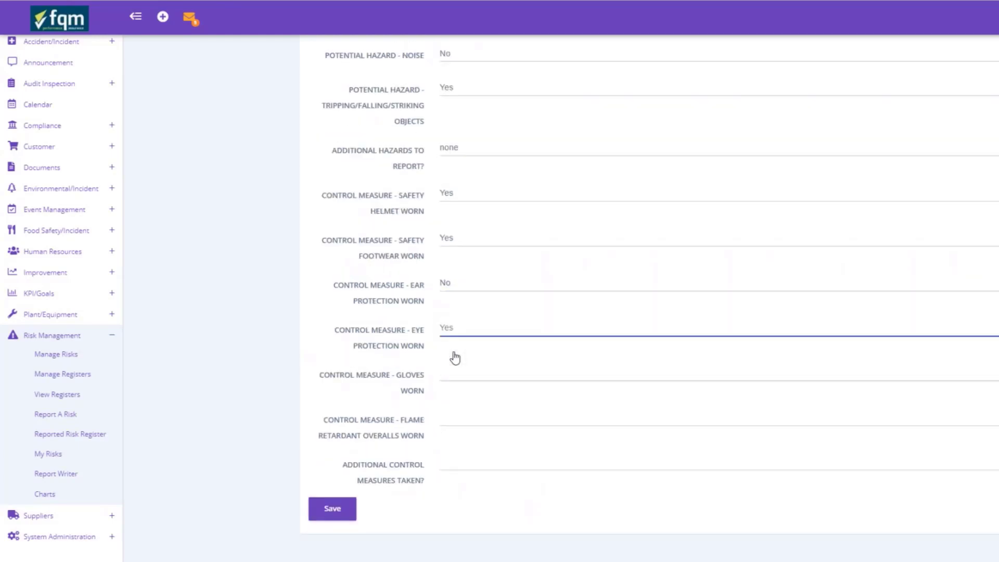
pyautogui.click(448, 373)
pyautogui.click(453, 400)
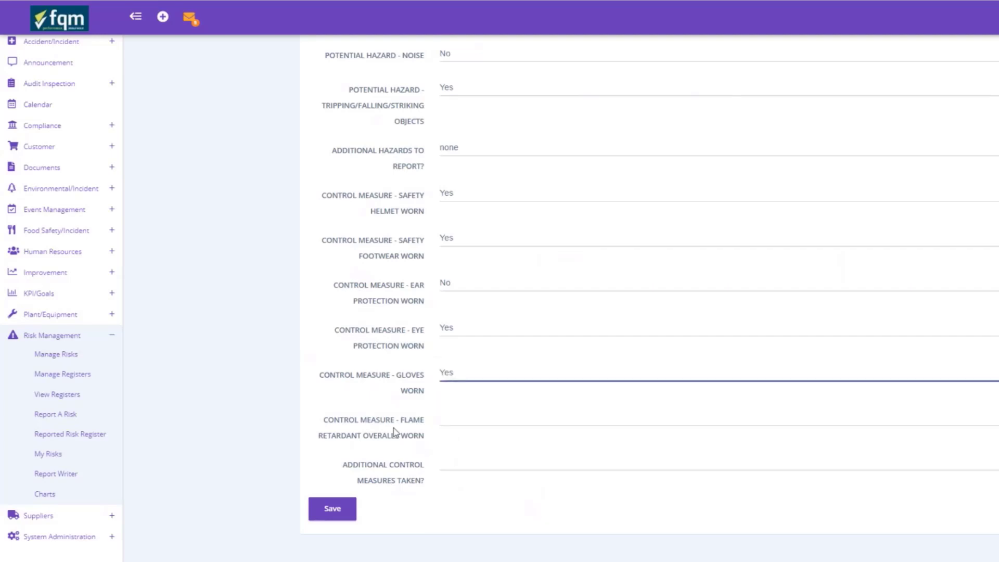
pyautogui.click(447, 418)
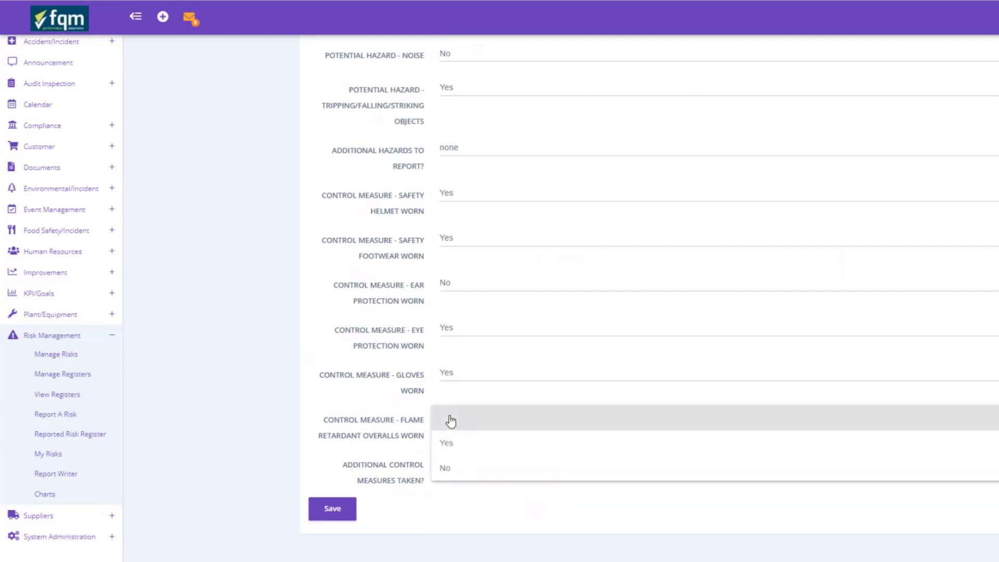
pyautogui.click(458, 449)
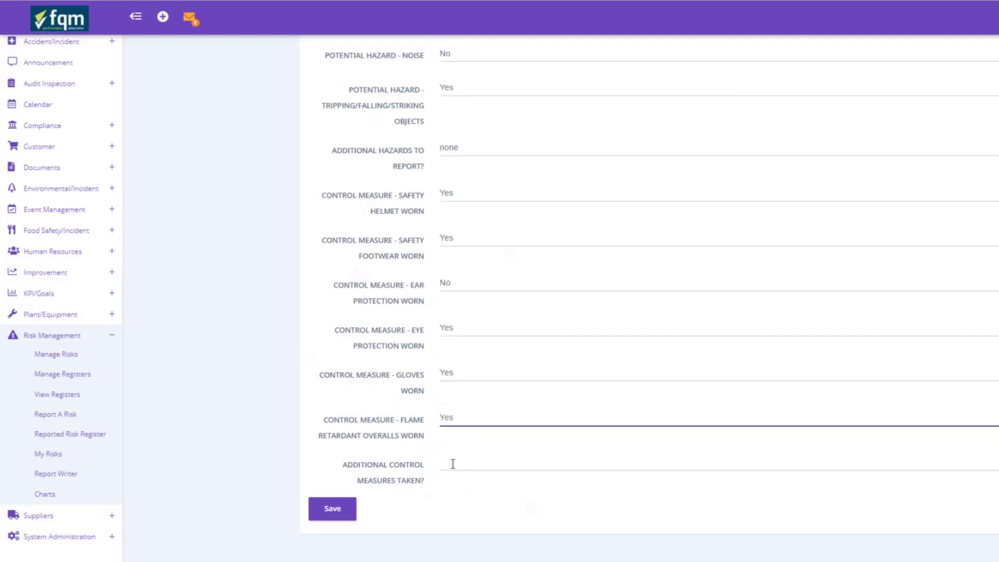
pyautogui.click(452, 463)
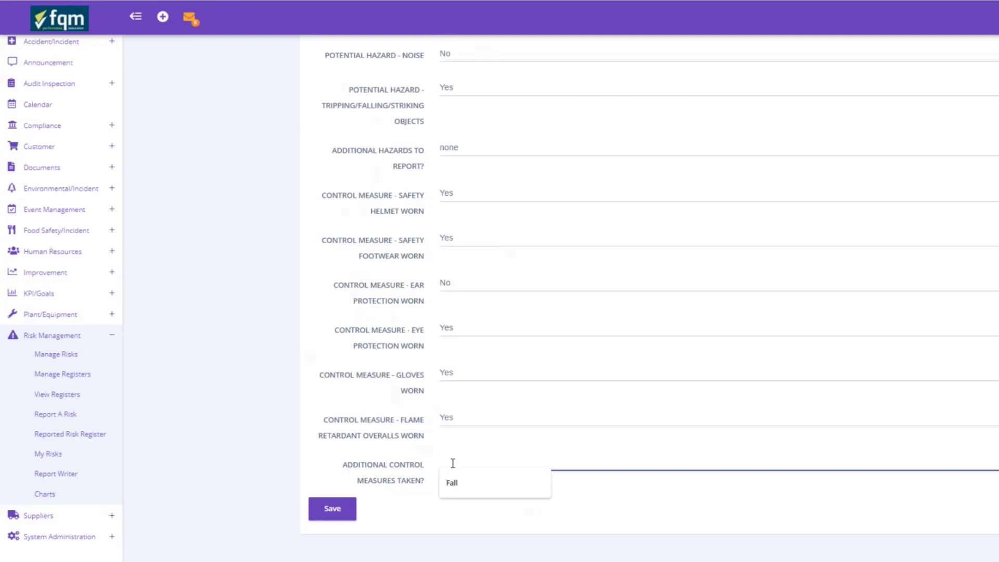
pyautogui.write('face shield')
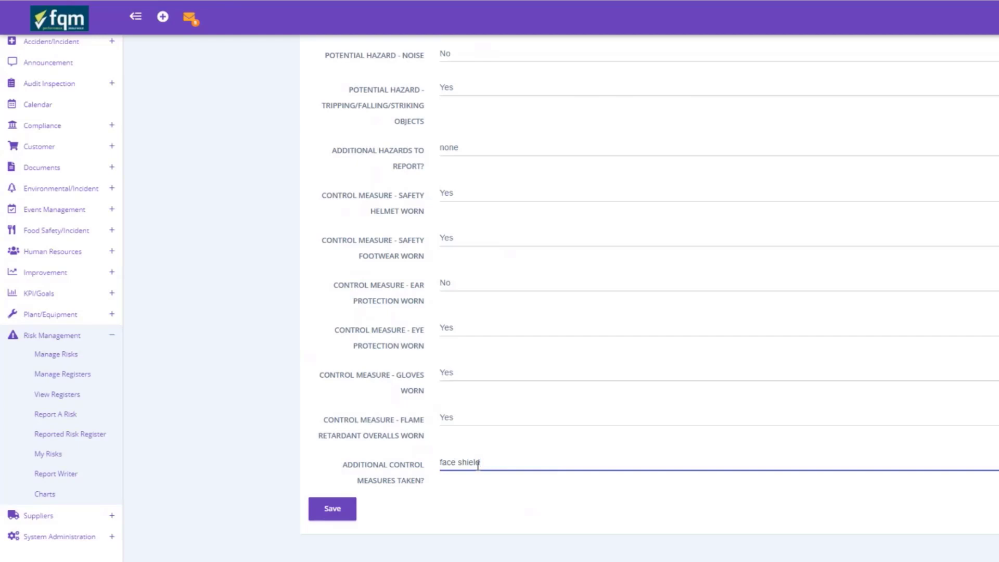
pyautogui.click(331, 510)
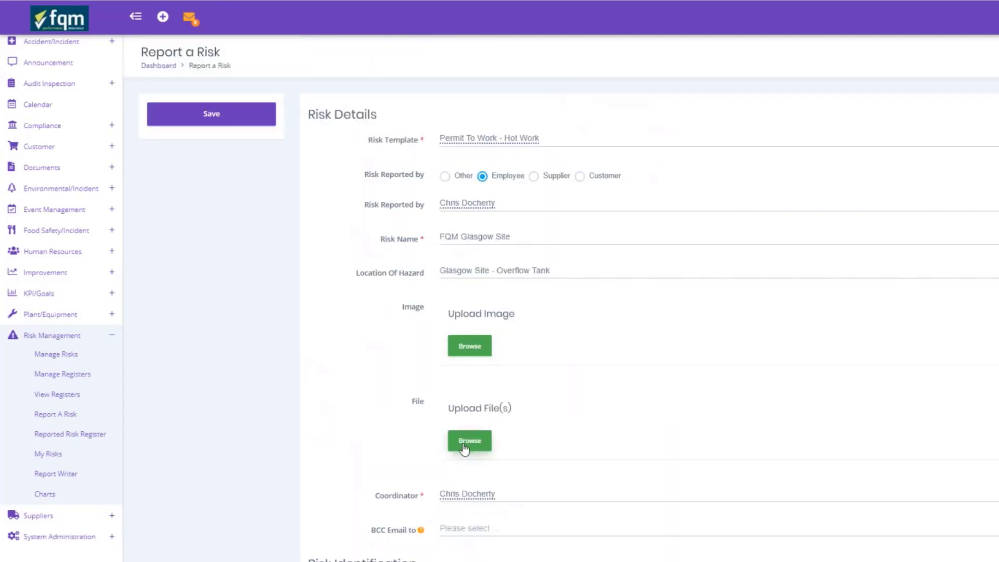
pyautogui.scroll(-20, 537, 420)
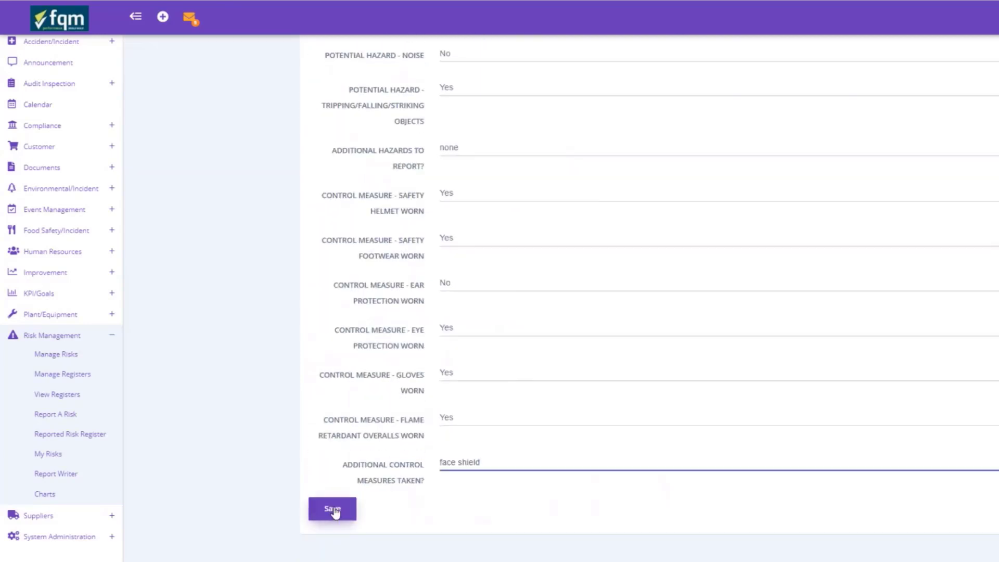
pyautogui.click(334, 511)
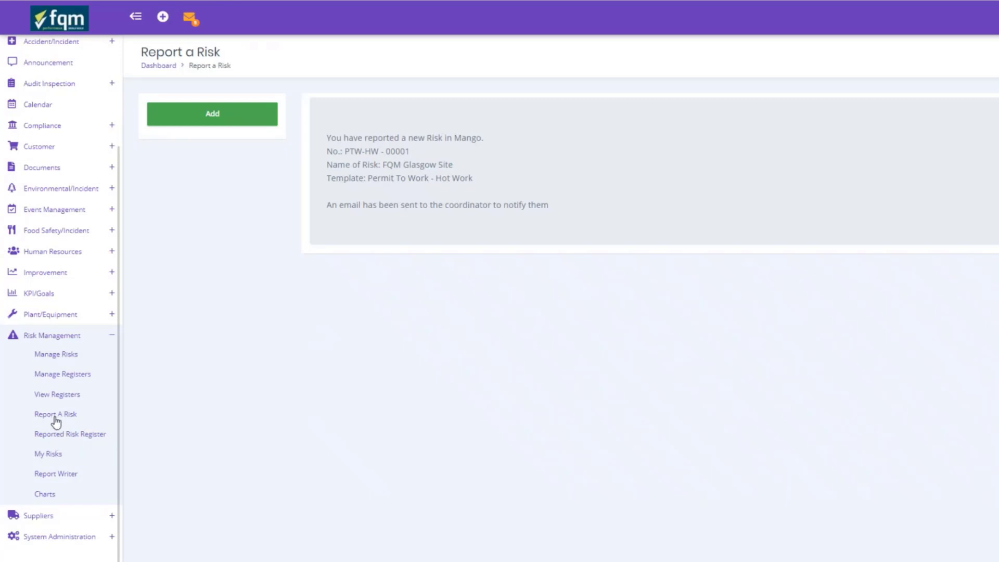
# Step: Check My Risks, return to the home dashboard, and open PTW-HW 00001 FQM Glasgow Site
pyautogui.click(53, 454)
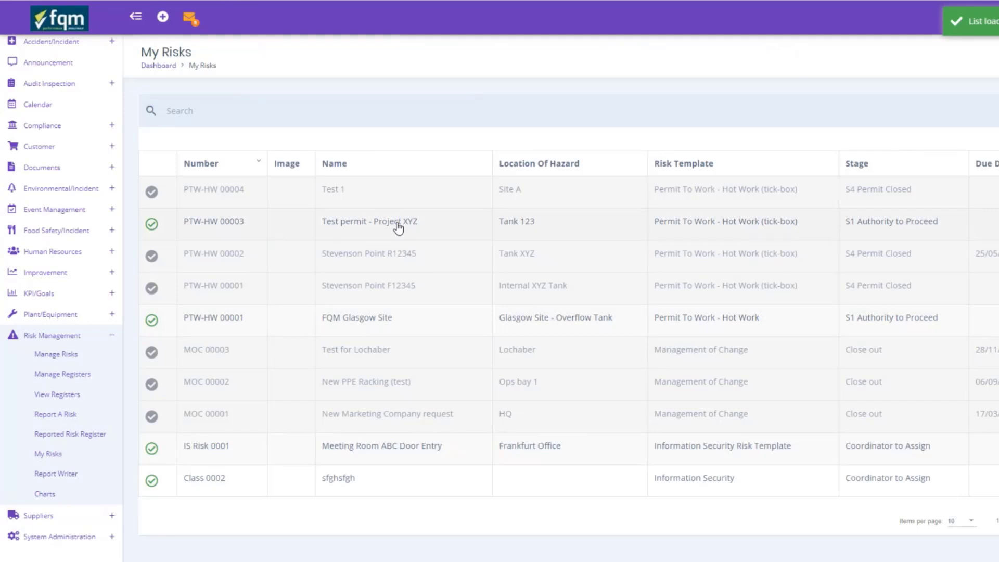
pyautogui.click(79, 24)
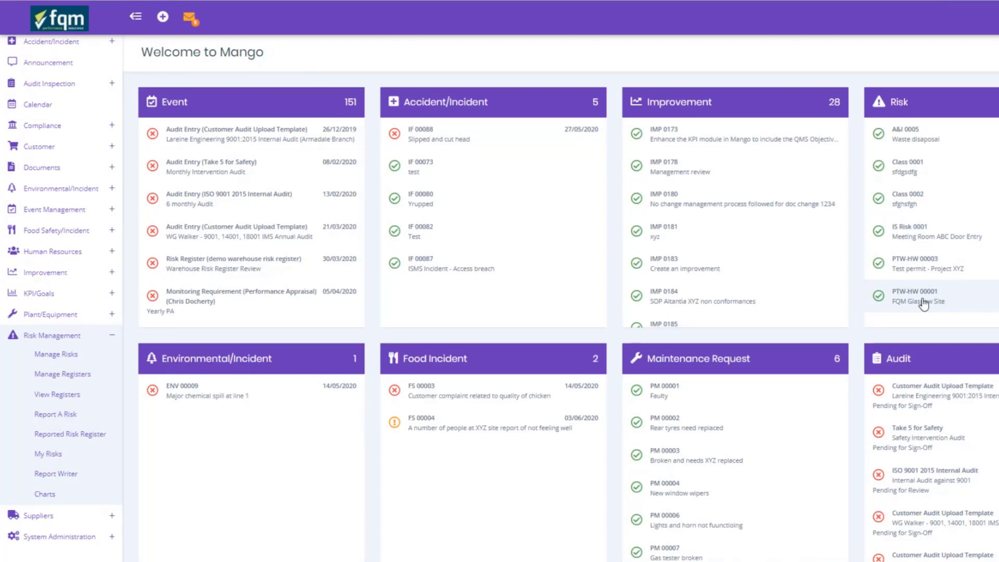
pyautogui.click(924, 304)
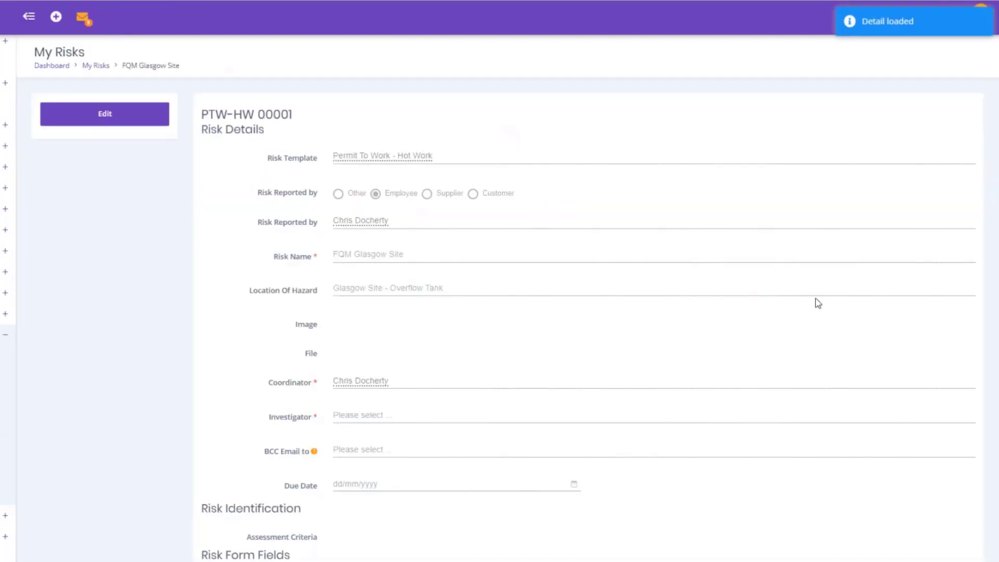
# Step: Edit PTW-HW 00001 and append 'More information can be added here.' to the Task To Be Carried Out notes
pyautogui.click(163, 123)
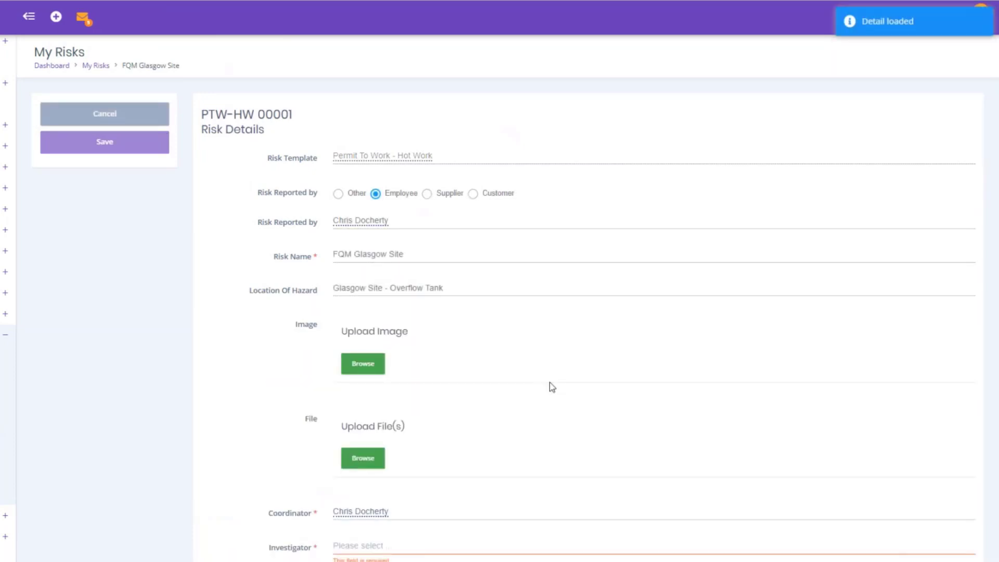
pyautogui.scroll(-5, 552, 387)
pyautogui.scroll(-4, 551, 387)
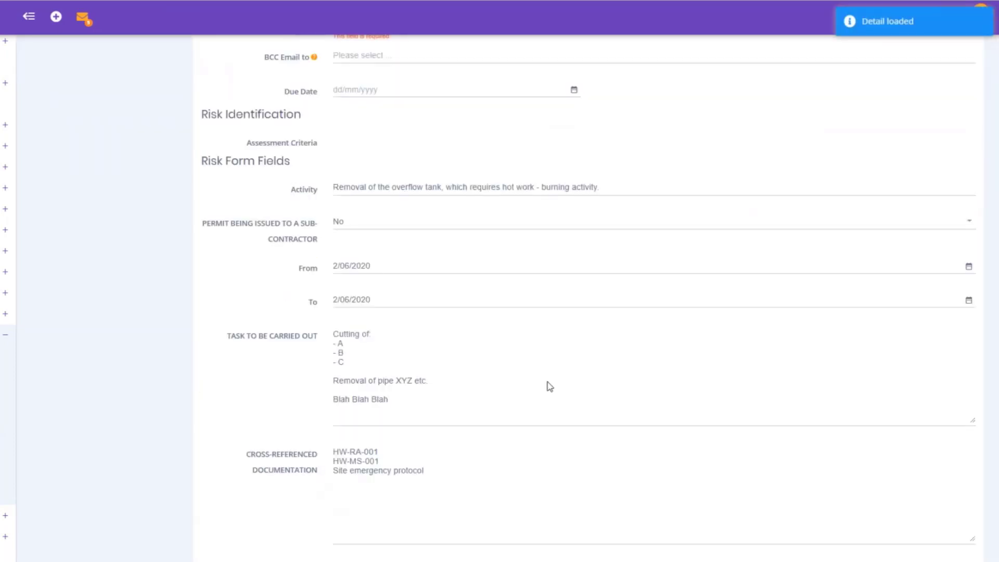
pyautogui.scroll(-6, 550, 386)
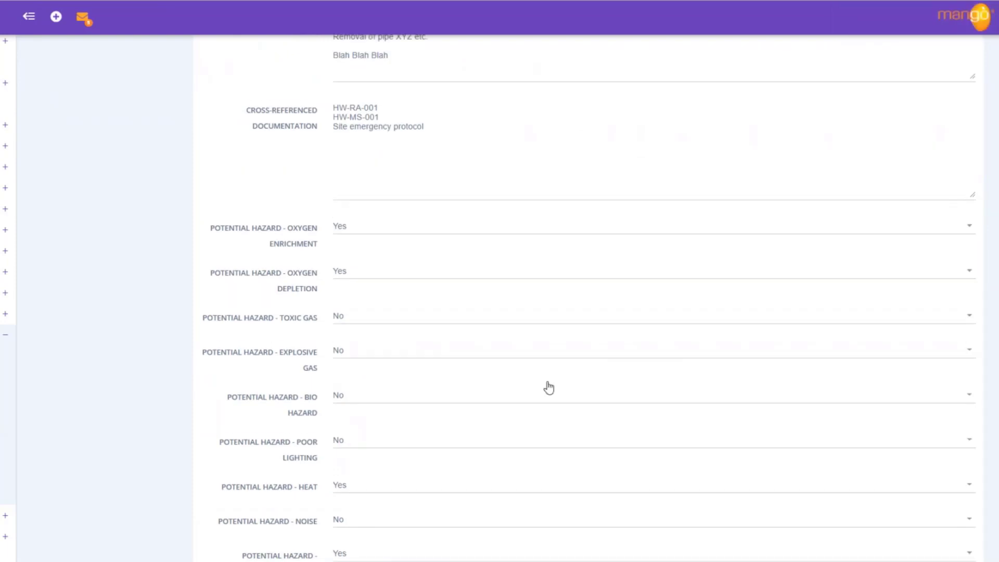
pyautogui.scroll(3, 547, 388)
pyautogui.scroll(2, 547, 388)
pyautogui.click(458, 351)
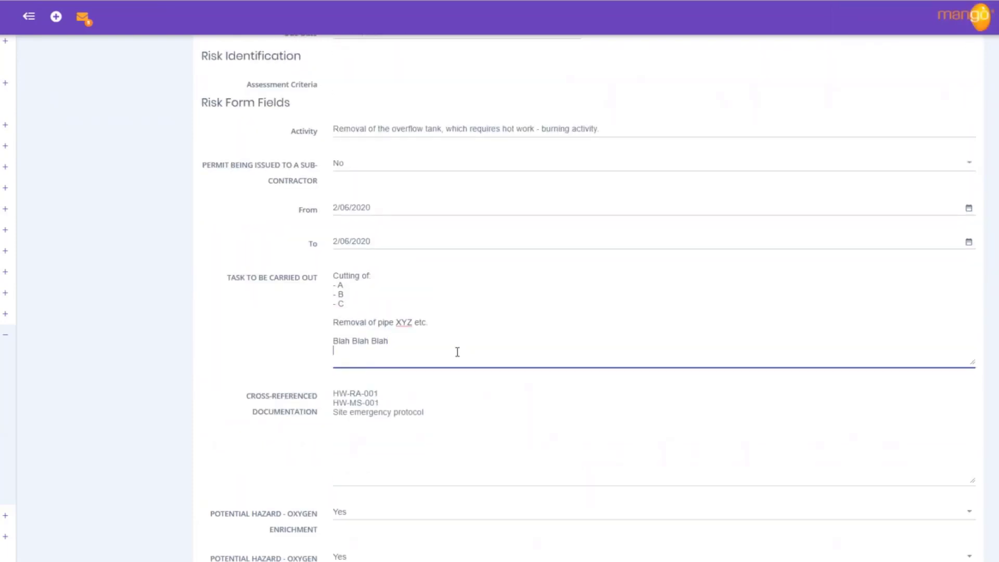
pyautogui.write('More information can be adde')
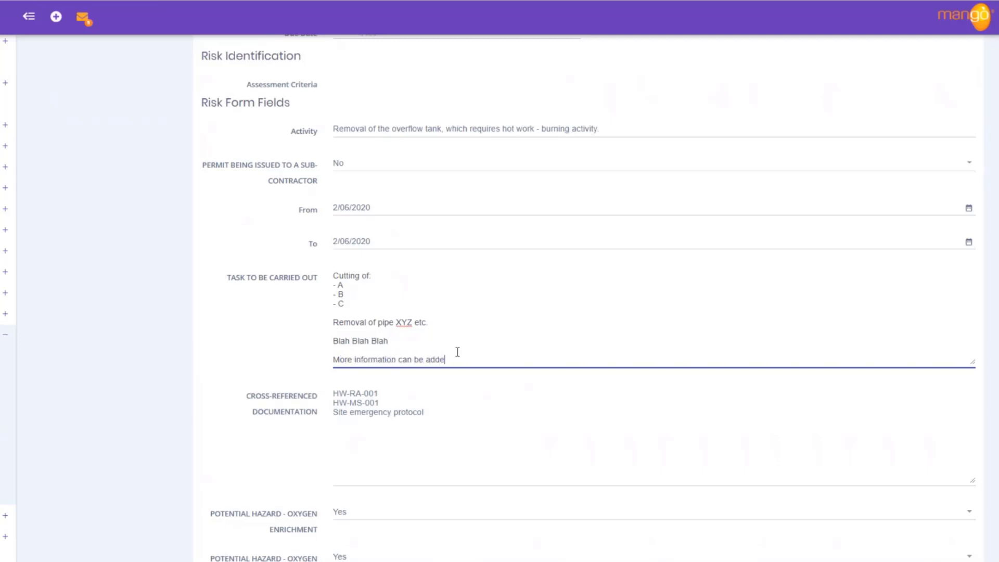
pyautogui.write('d here.')
pyautogui.scroll(-15, 482, 370)
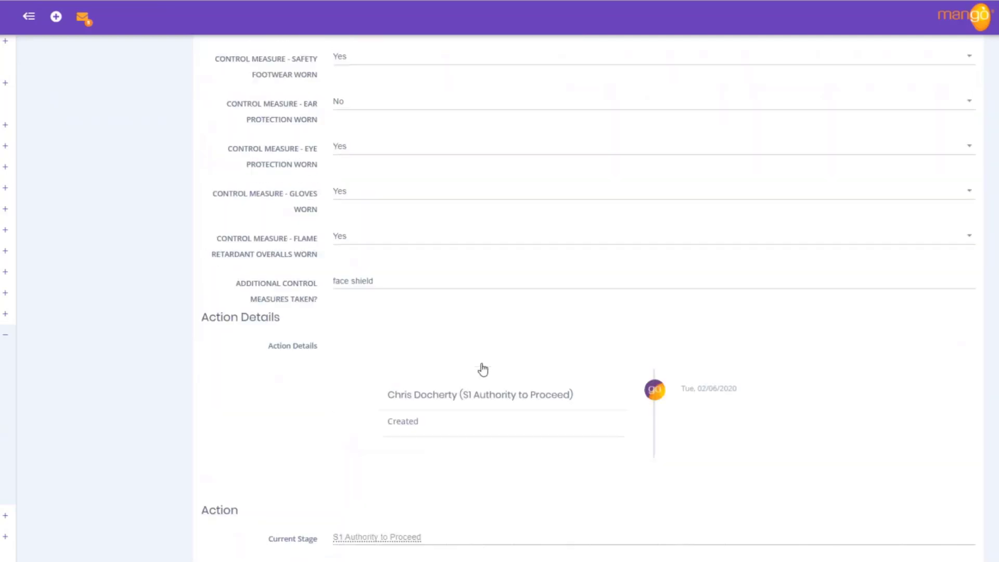
pyautogui.scroll(7, 483, 370)
pyautogui.scroll(10, 483, 370)
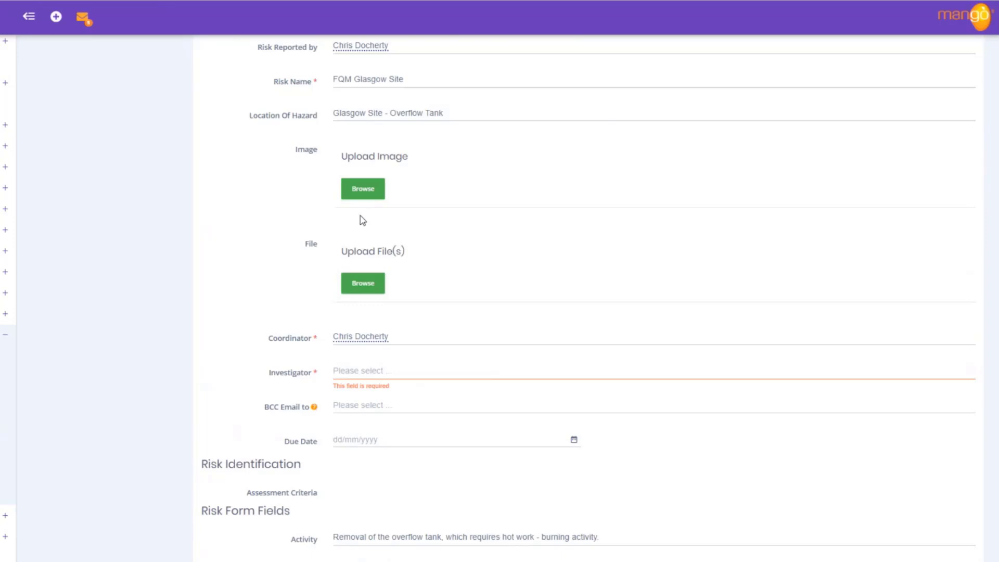
pyautogui.scroll(3, 510, 319)
pyautogui.scroll(-5, 507, 317)
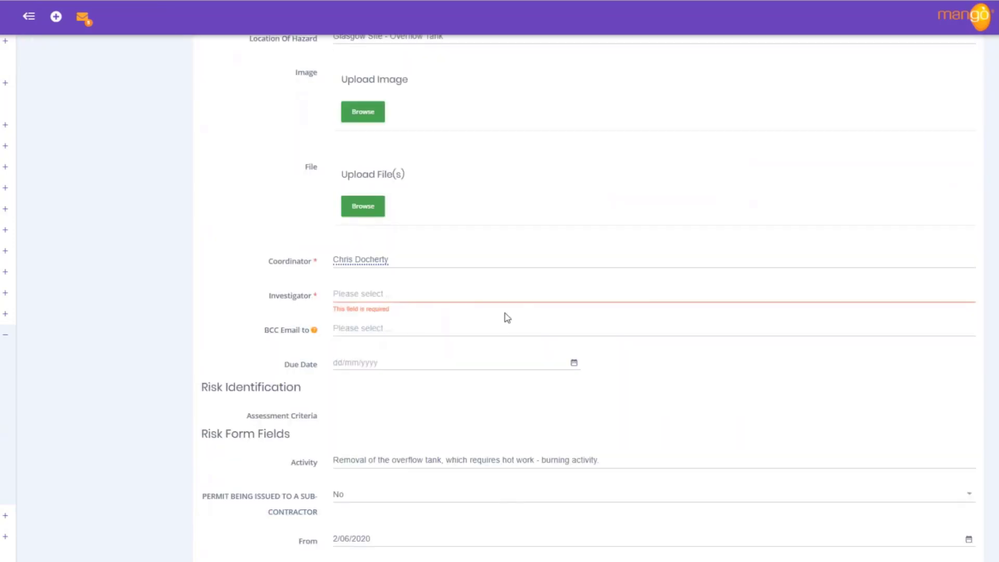
pyautogui.scroll(-2, 507, 318)
# Step: Assign the listed employee as the permit's Investigator
pyautogui.click(359, 198)
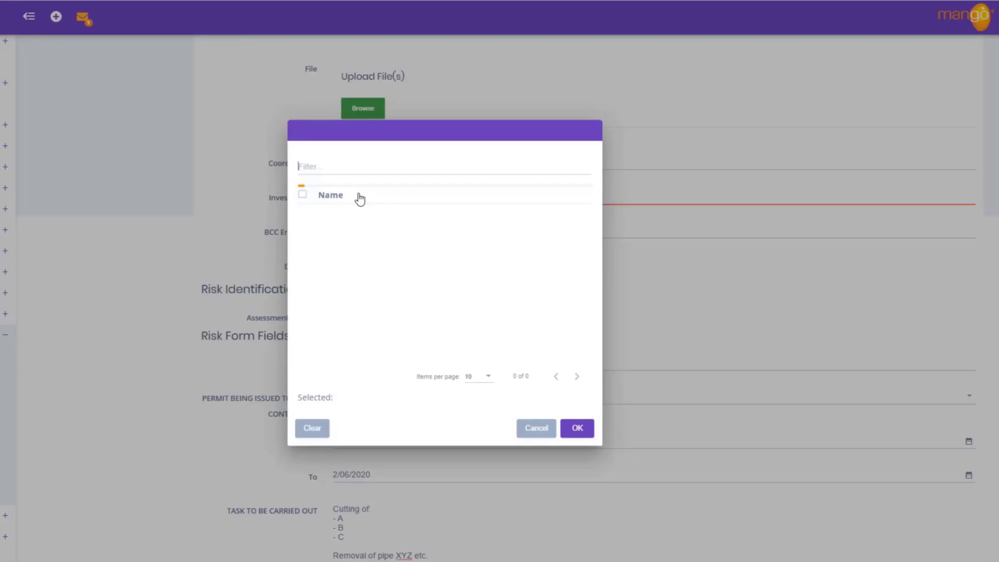
pyautogui.click(302, 210)
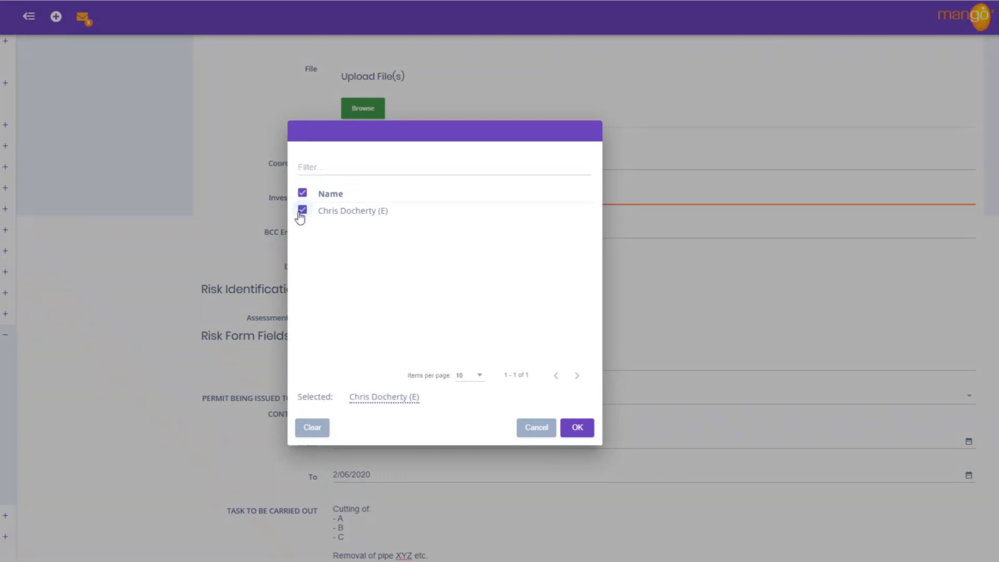
pyautogui.click(572, 428)
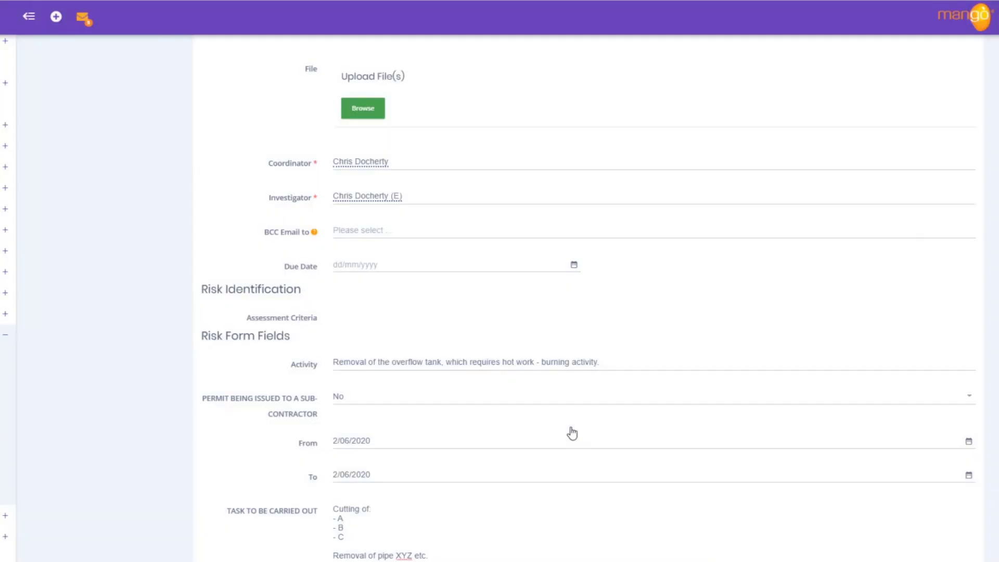
# Step: Set the Due Date to 2 June 2020
pyautogui.click(575, 265)
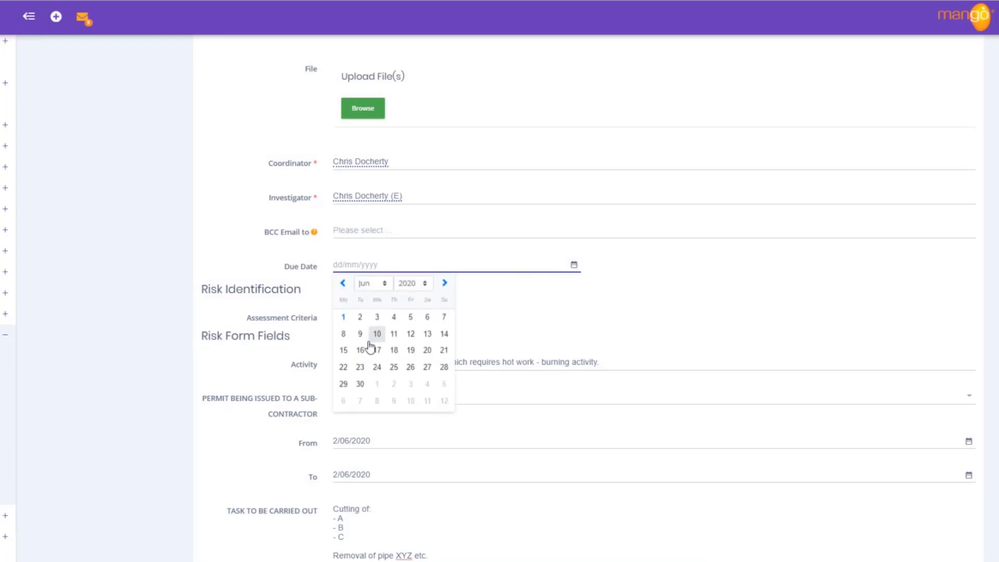
pyautogui.click(360, 317)
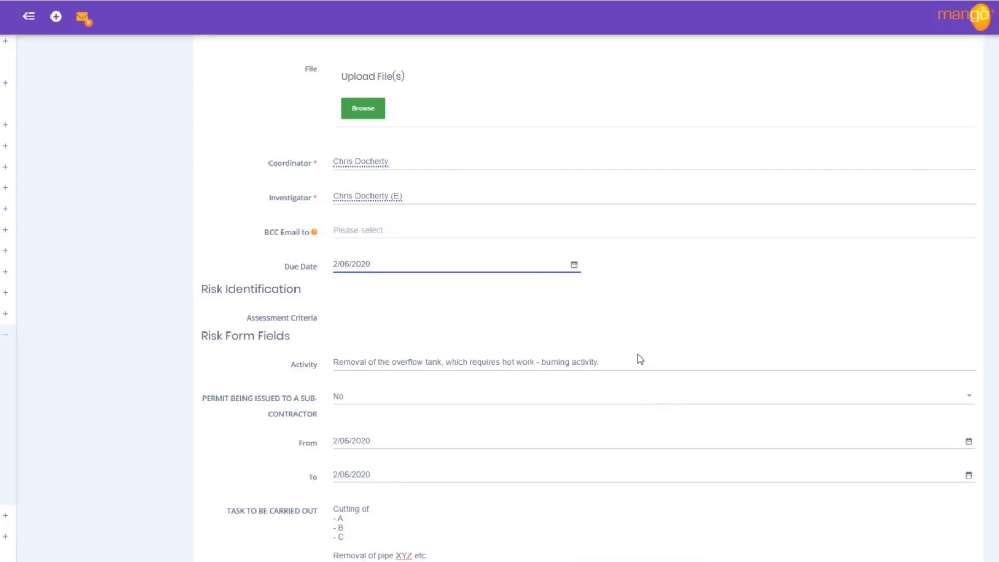
pyautogui.scroll(-4, 633, 355)
pyautogui.scroll(-16, 634, 354)
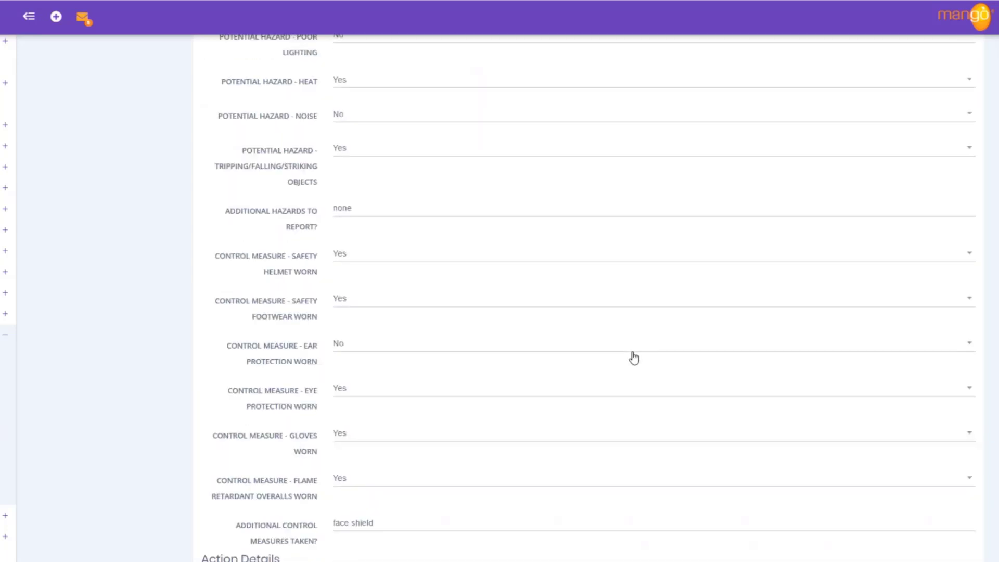
# Step: Comment 'Moved to task aceeptance and completion stage to send to worker.', choose S2 Task Acceptance and Completion, and save
pyautogui.scroll(-2, 634, 357)
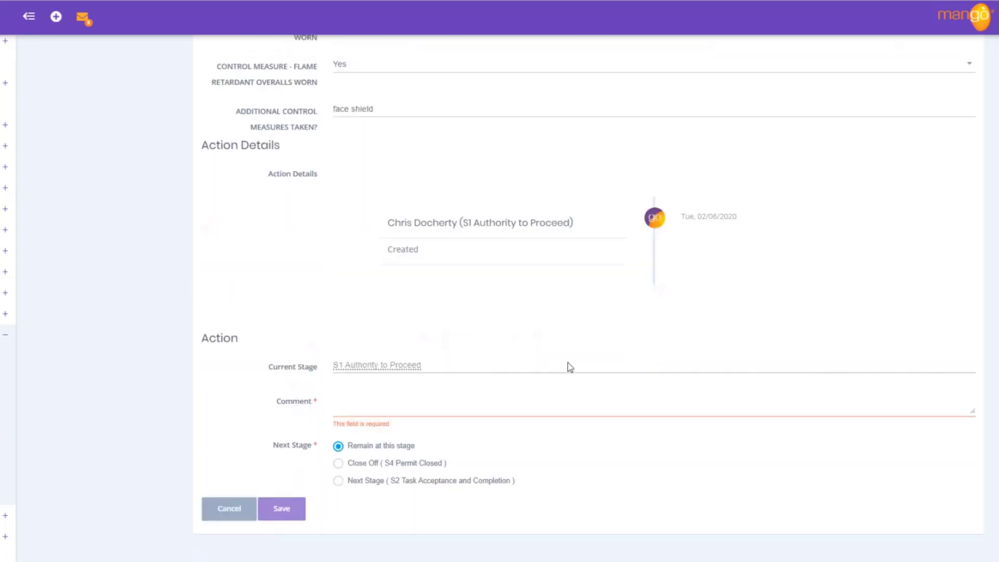
pyautogui.click(404, 398)
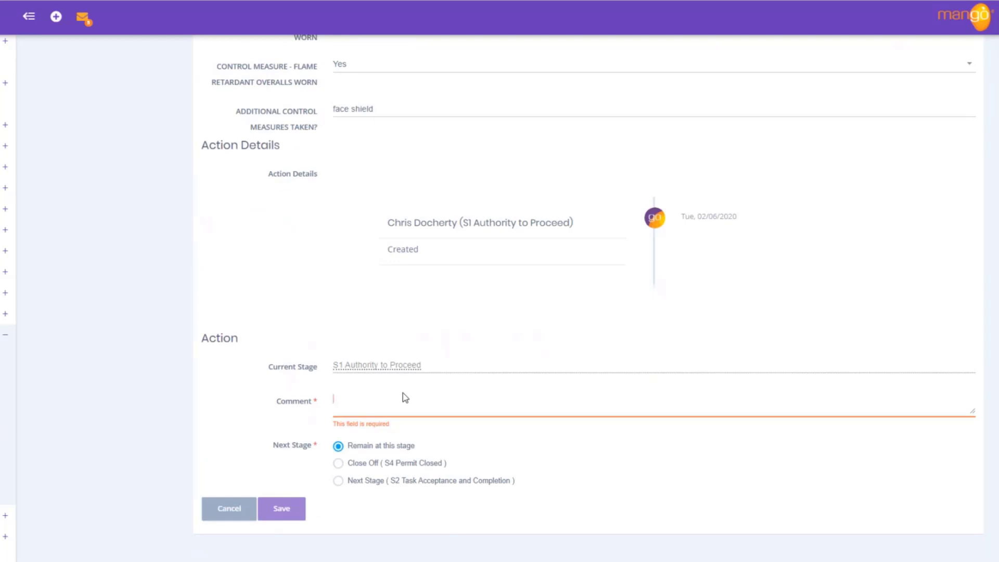
pyautogui.write('Moved to')
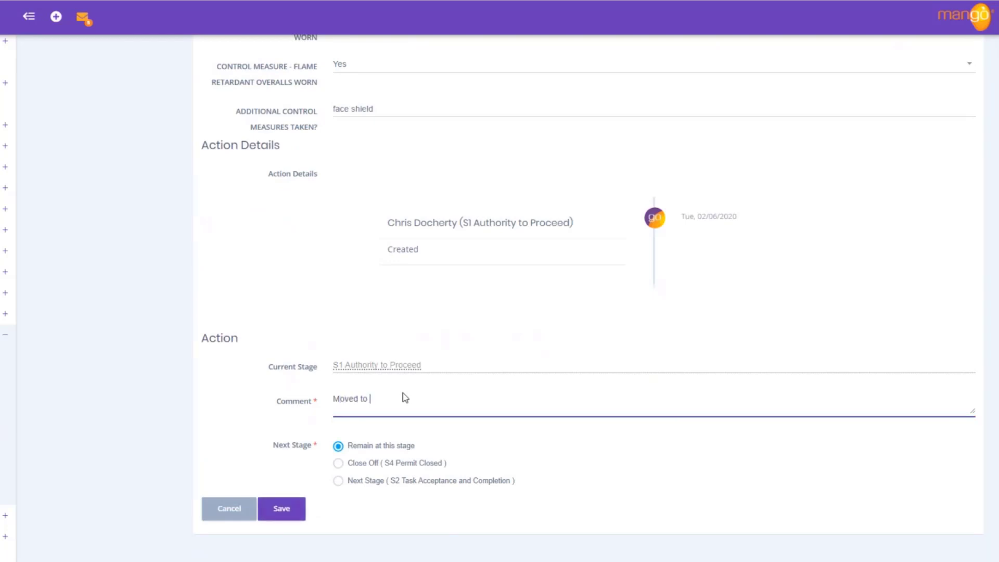
pyautogui.write(' task aceeptance and completion stage')
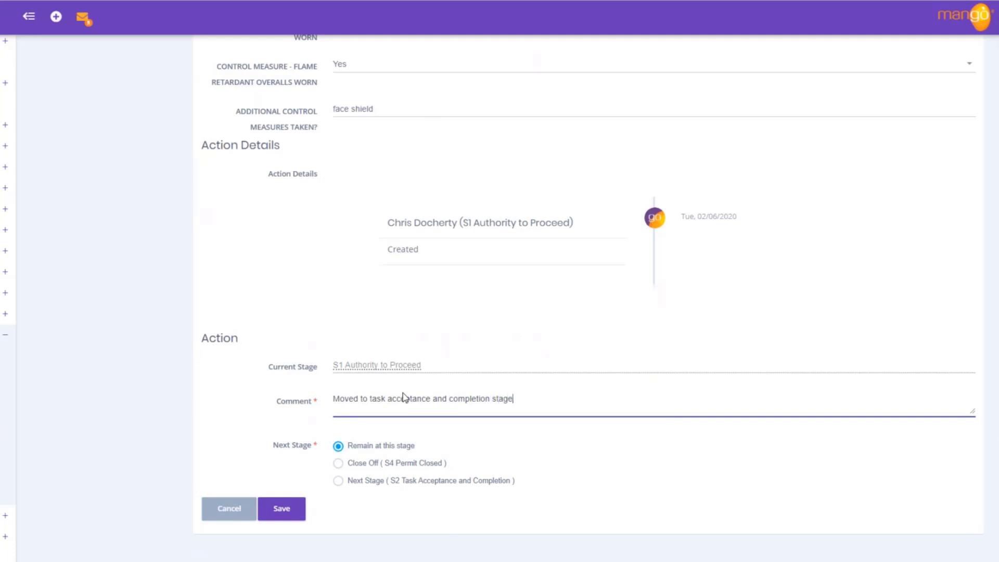
pyautogui.write(' to send to worker.')
pyautogui.click(340, 480)
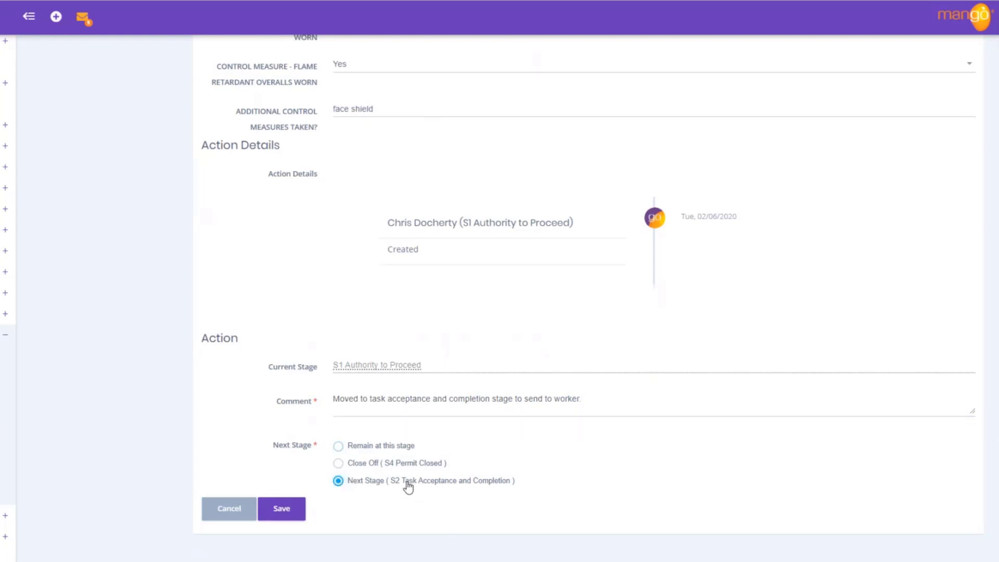
pyautogui.click(300, 518)
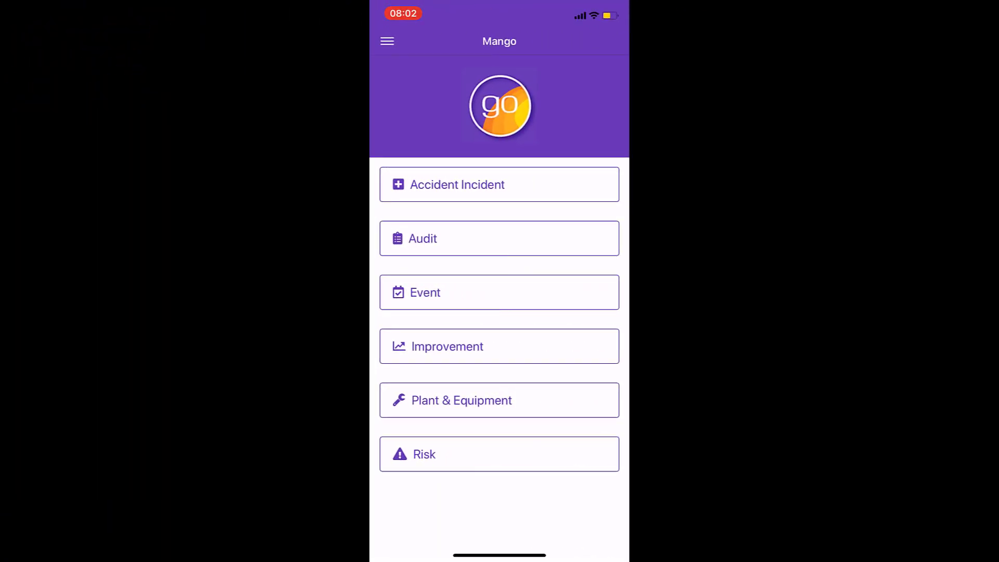
# Step: In the mobile app's Risk list, open PTW-HW 00001 FQM Glasgow Site
pyautogui.click(500, 455)
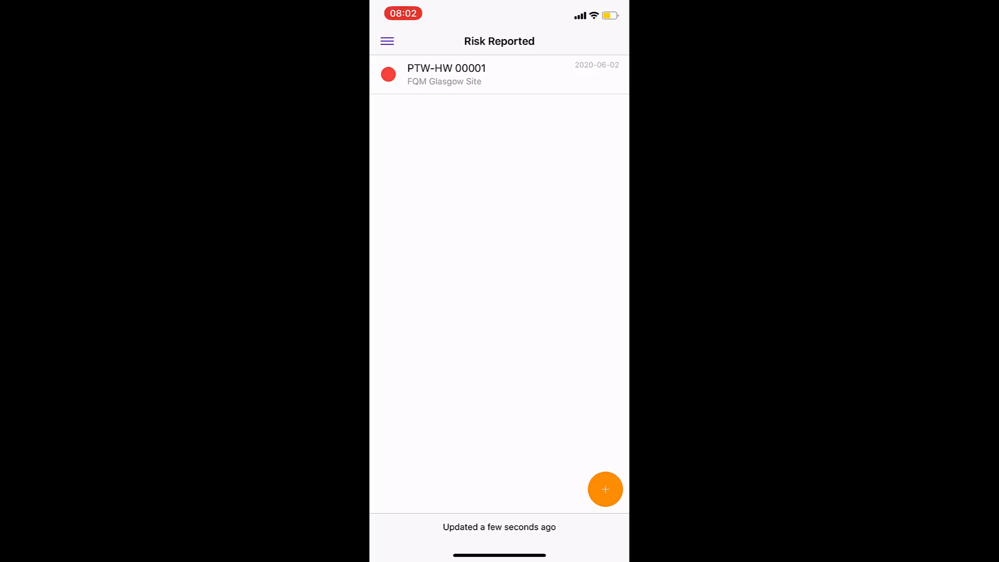
pyautogui.click(446, 74)
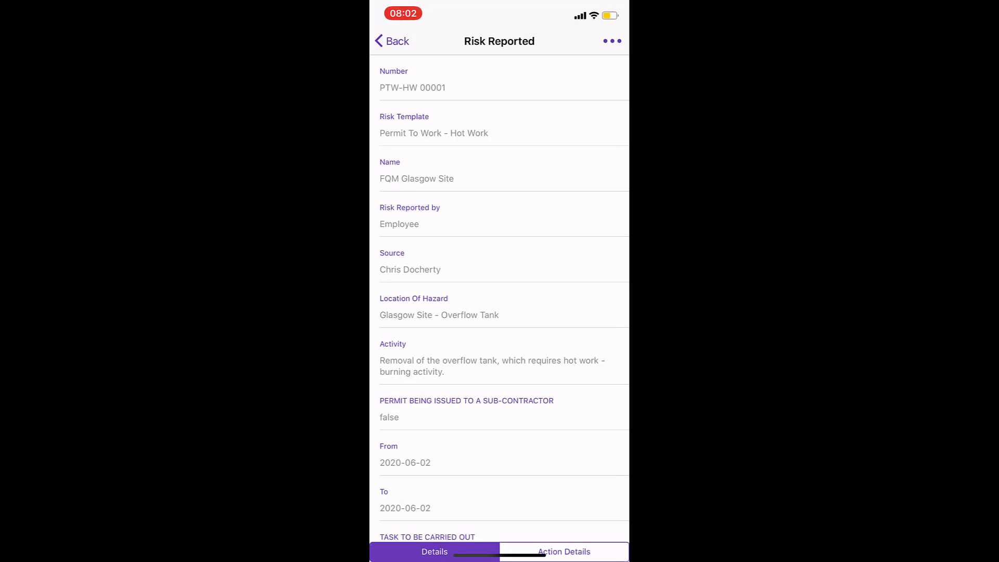
# Step: Scroll through the risk's hazards and control measures down to its attachments
pyautogui.scroll(-3, 500, 300)
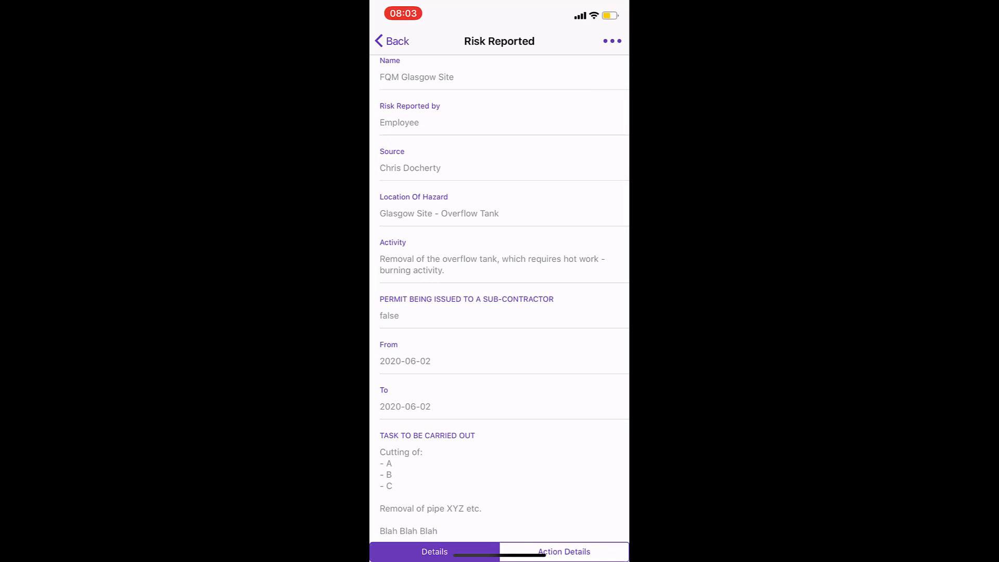
pyautogui.scroll(-3, 499, 299)
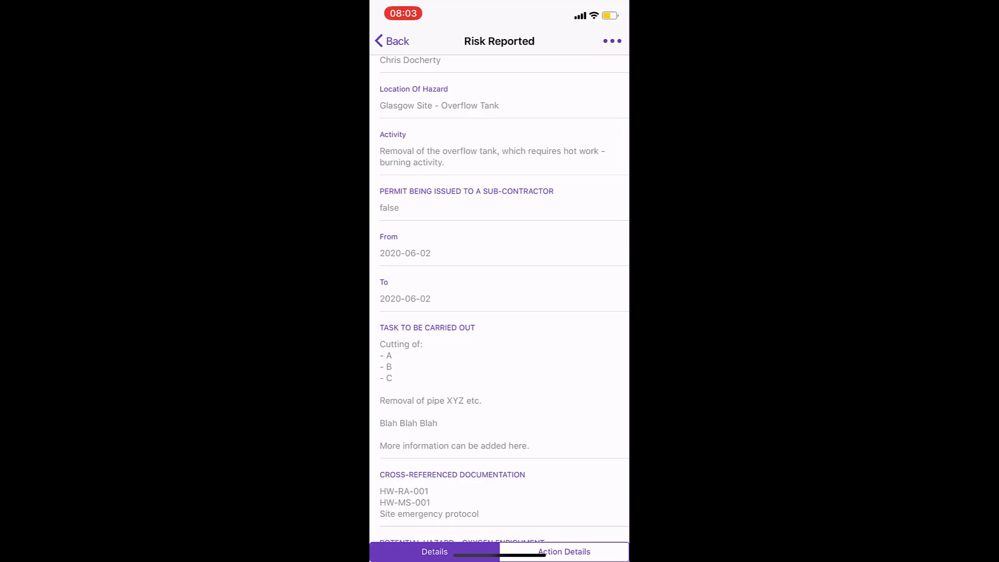
pyautogui.scroll(-3, 500, 300)
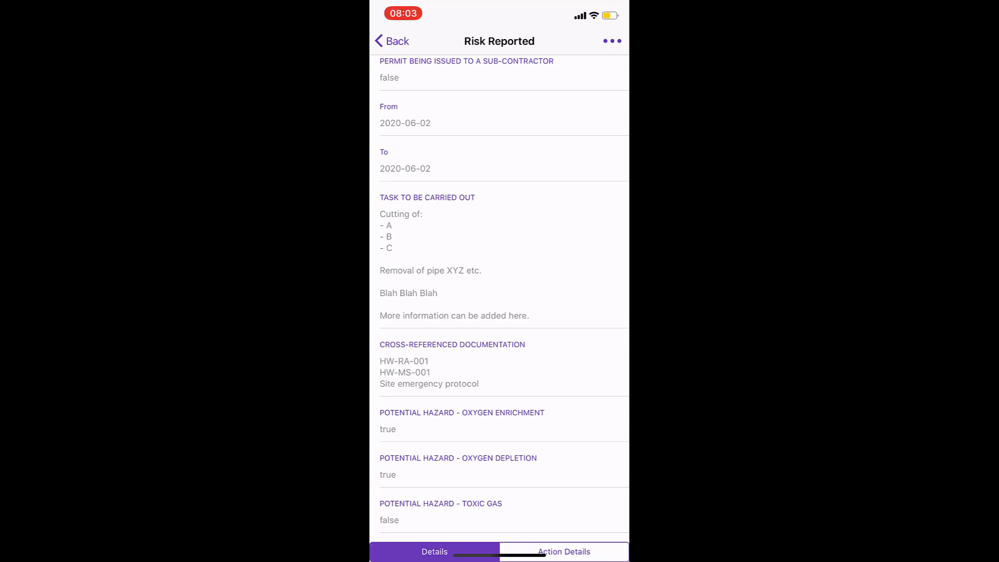
pyautogui.scroll(-3, 499, 297)
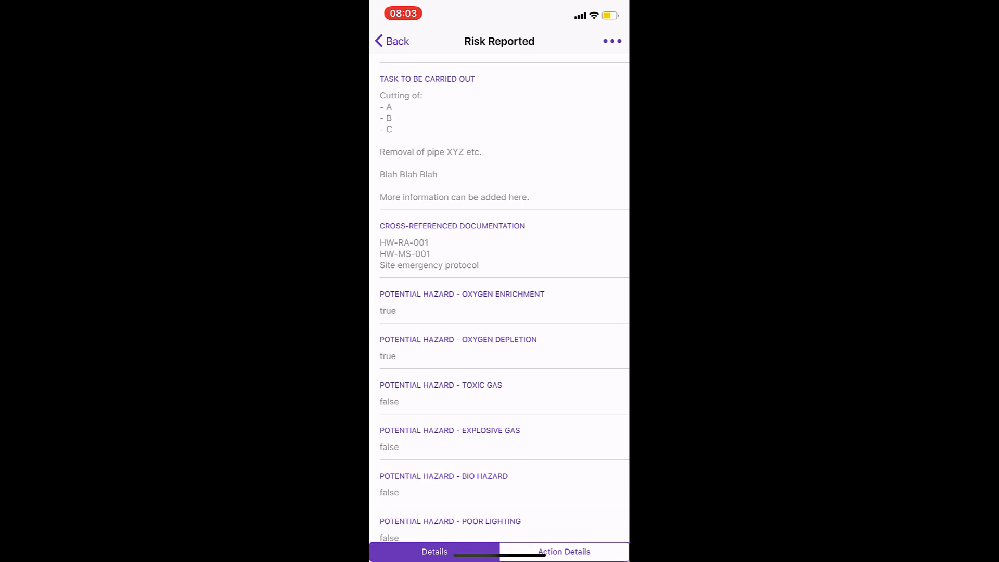
pyautogui.scroll(-3, 500, 297)
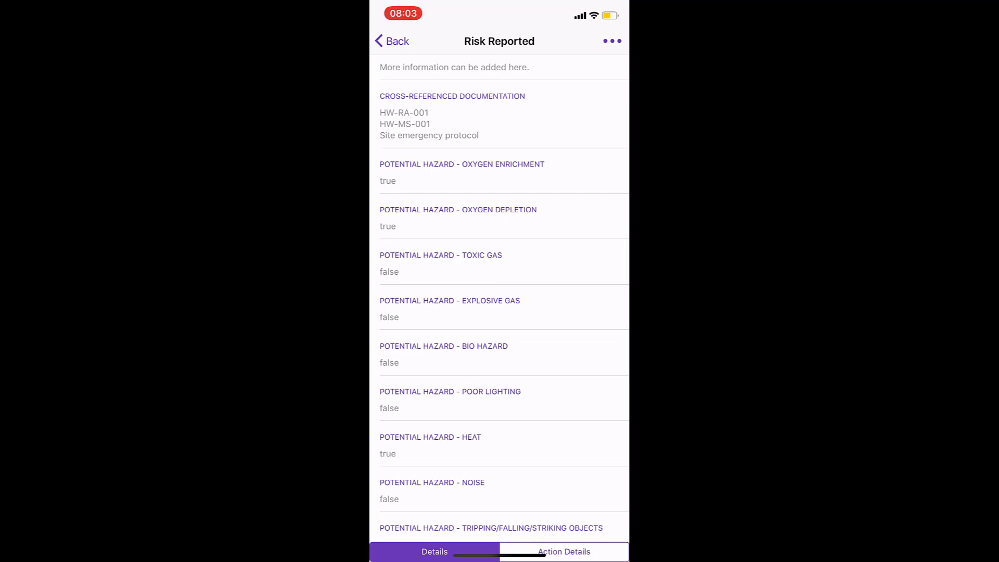
pyautogui.scroll(-2, 500, 297)
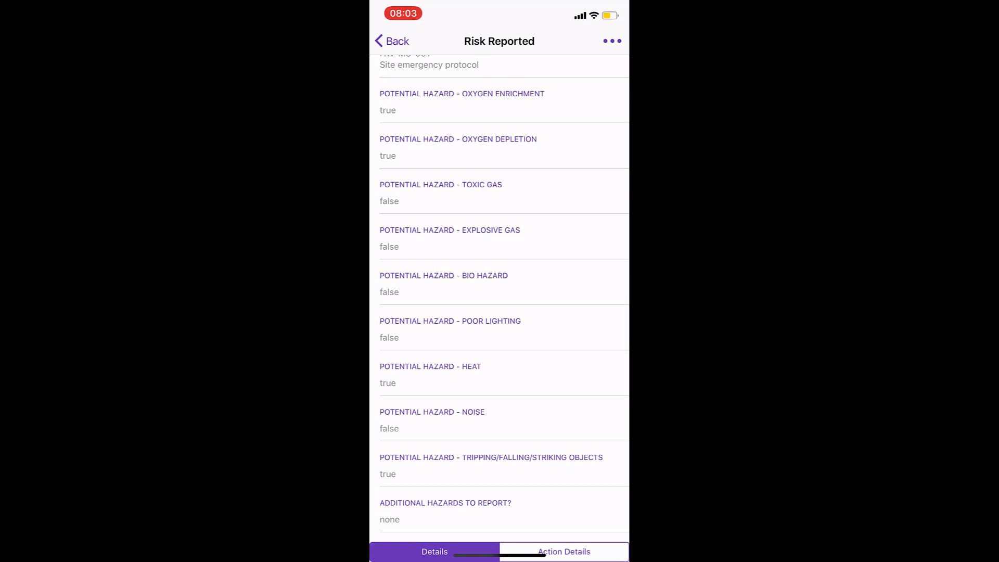
pyautogui.scroll(-4, 499, 302)
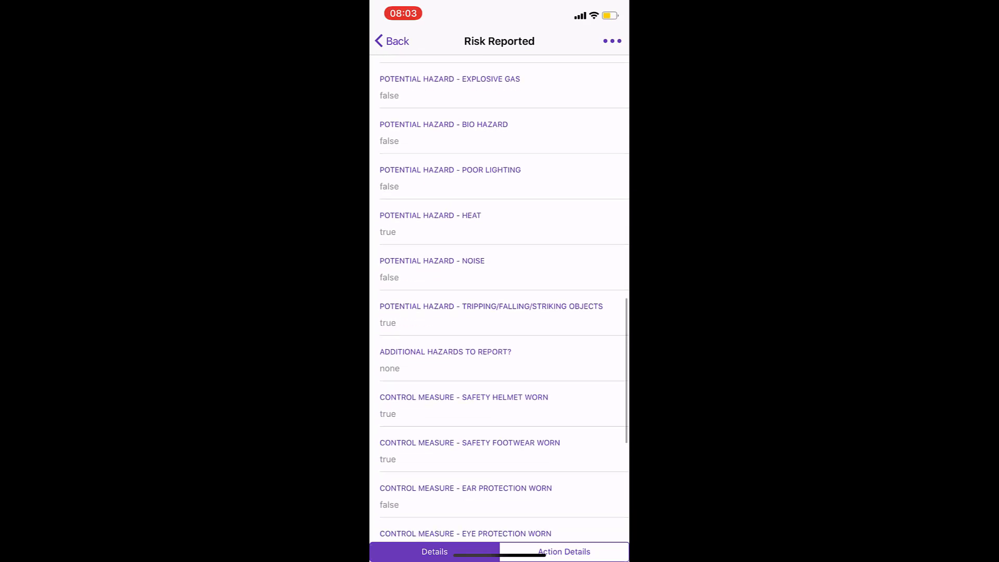
# Step: Start a new comment on PTW-HW 00001 from the record's actions menu
pyautogui.scroll(-4, 500, 297)
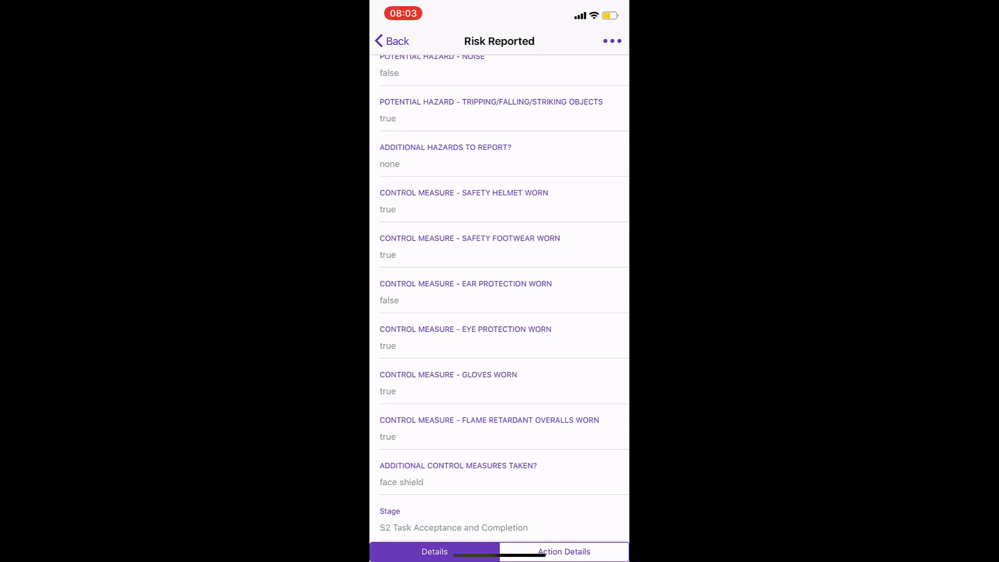
pyautogui.scroll(-3, 499, 296)
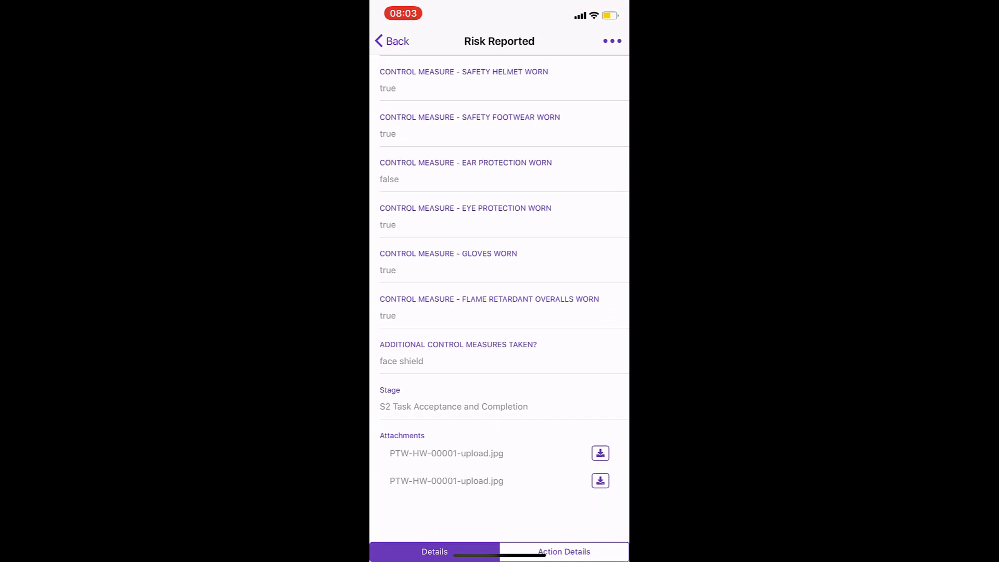
pyautogui.click(612, 41)
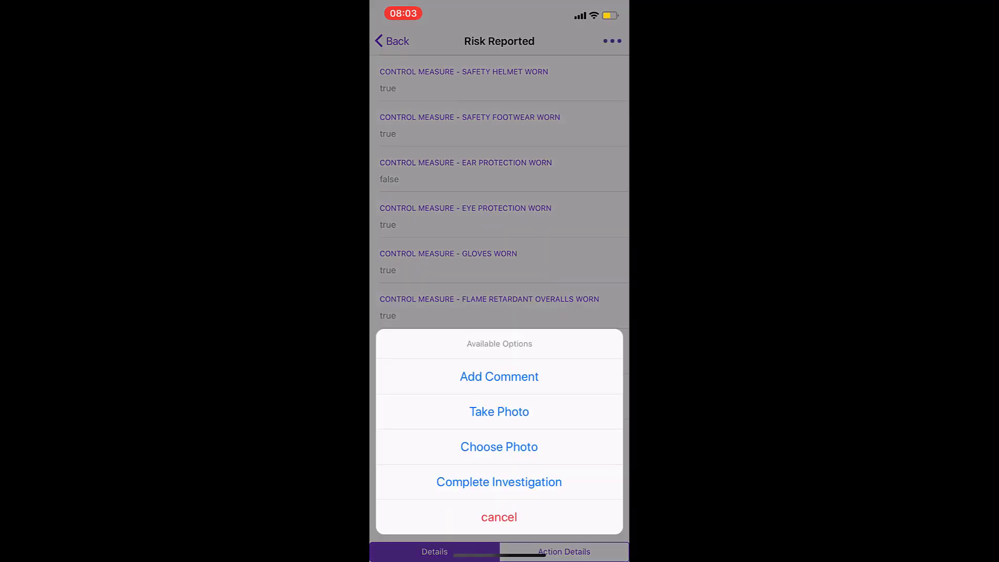
pyautogui.click(499, 376)
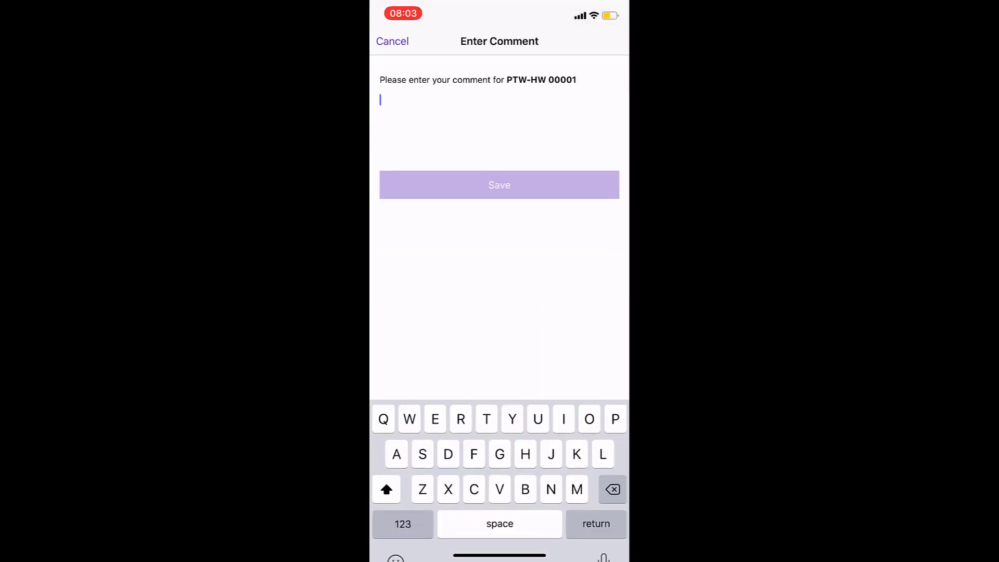
# Step: Save a three-line comment 'Commemce work at 10am' followed by the two workers' names
pyautogui.write('Commemce work at 10am')
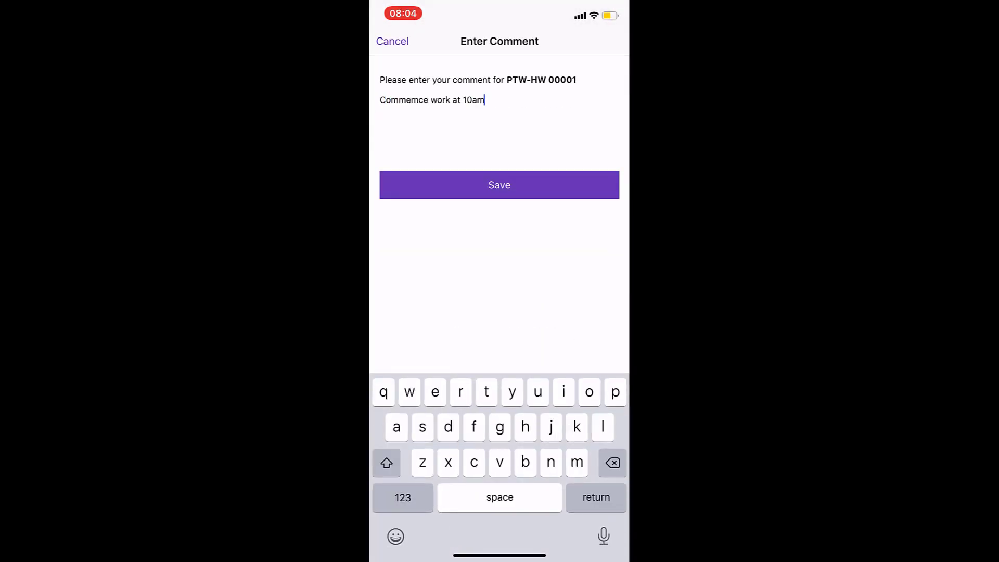
pyautogui.press('Return')
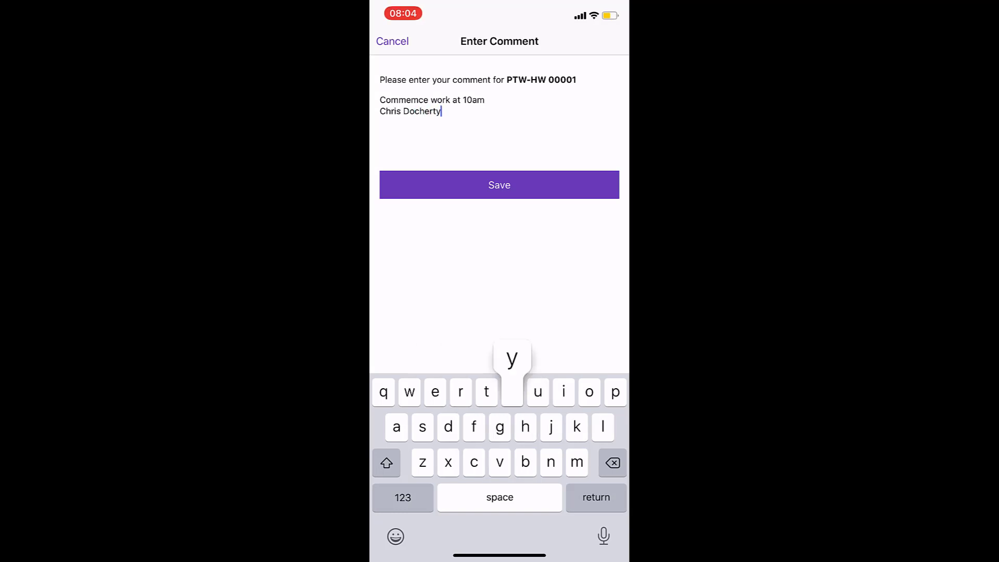
pyautogui.press('Return')
pyautogui.write('J')
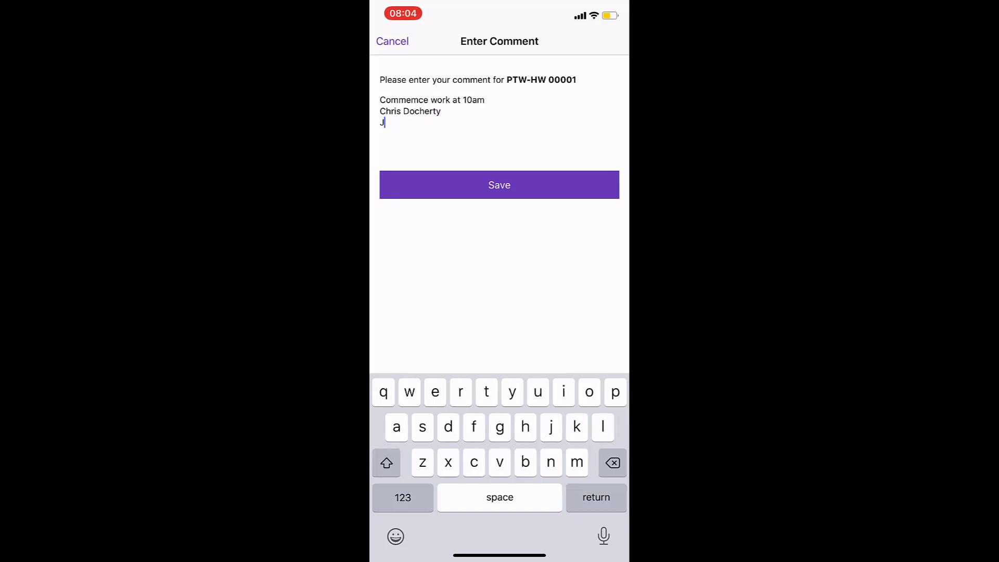
pyautogui.write('oe Blogs')
pyautogui.click(499, 185)
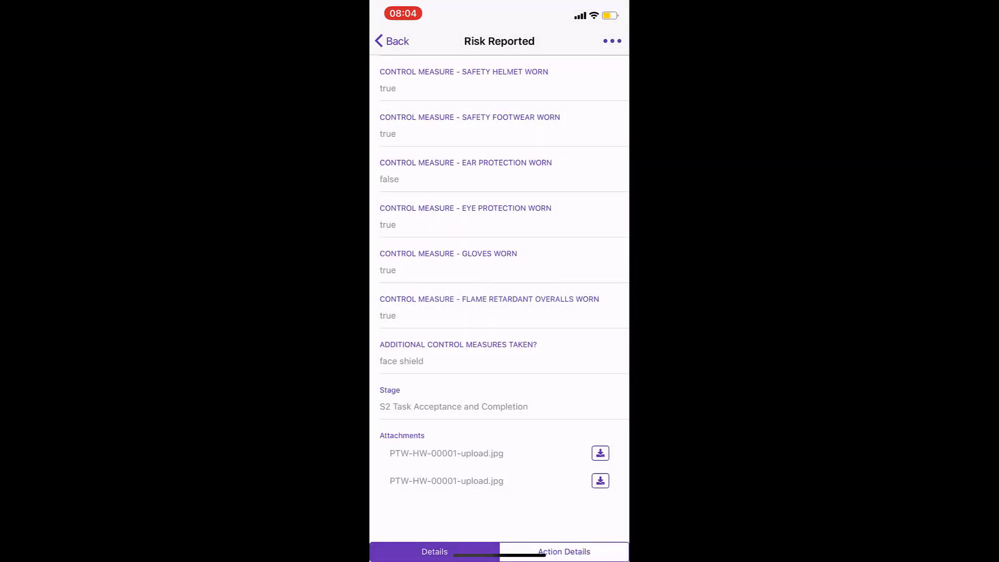
pyautogui.click(612, 41)
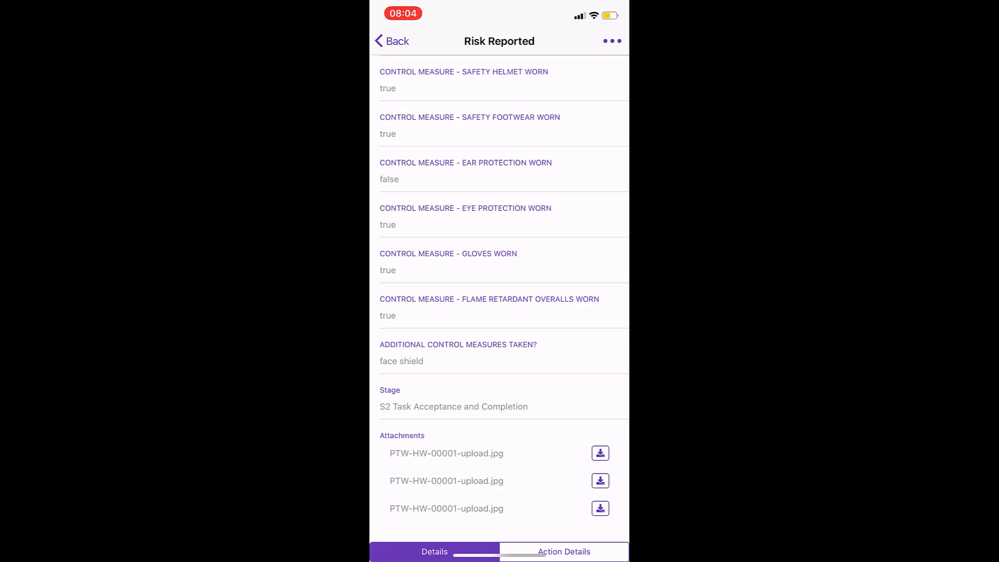
pyautogui.click(612, 41)
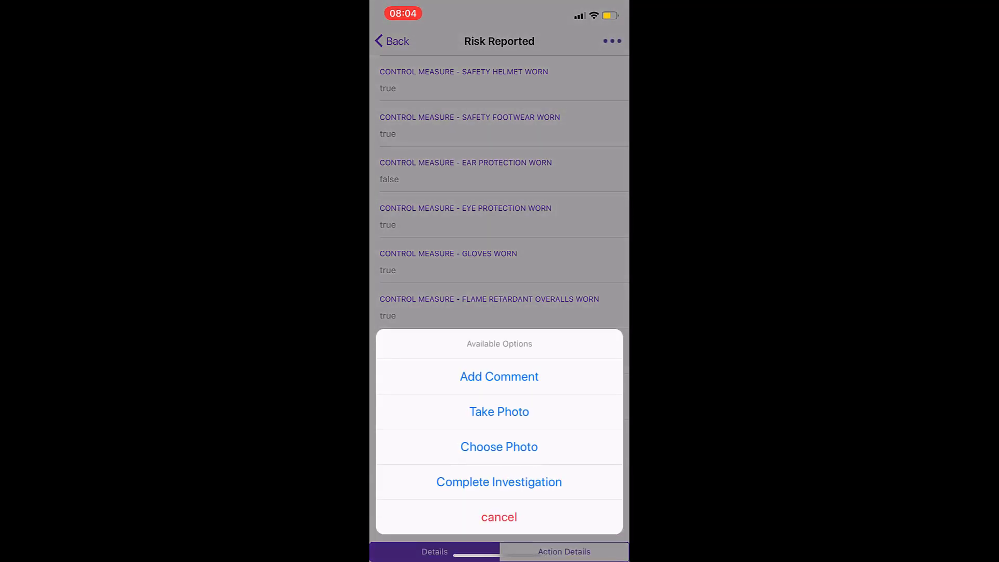
# Step: Add a comment that work was complete at 3pm and the site is safe, then choose Complete Investigation
pyautogui.click(499, 377)
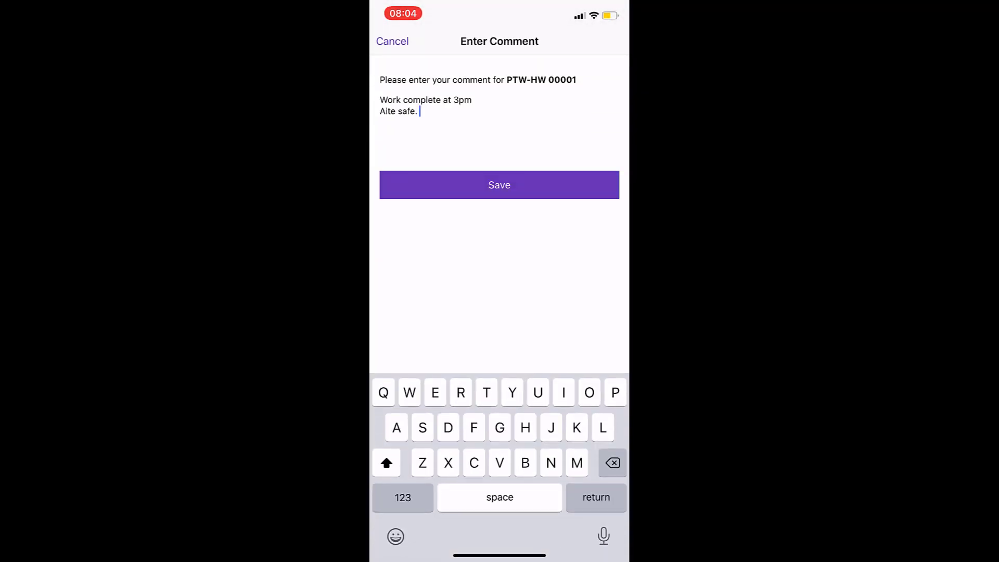
pyautogui.press('BackSpace')
pyautogui.press('BackSpace')
pyautogui.press('BackSpace')
pyautogui.press('BackSpace')
pyautogui.press('BackSpace')
pyautogui.press('BackSpace')
pyautogui.press('BackSpace')
pyautogui.press('BackSpace')
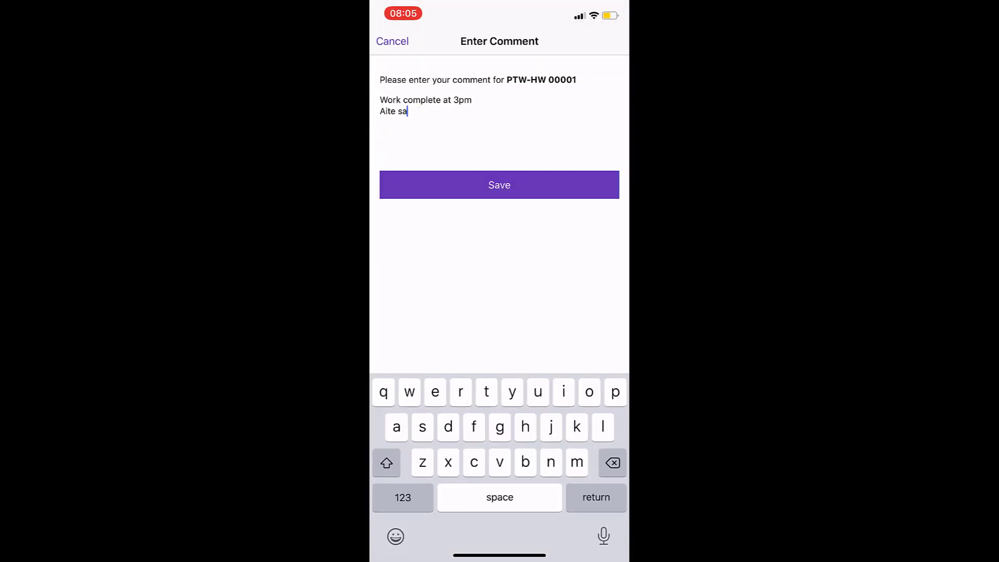
pyautogui.press('BackSpace')
pyautogui.press('BackSpace')
pyautogui.press('BackSpace')
pyautogui.write('Site')
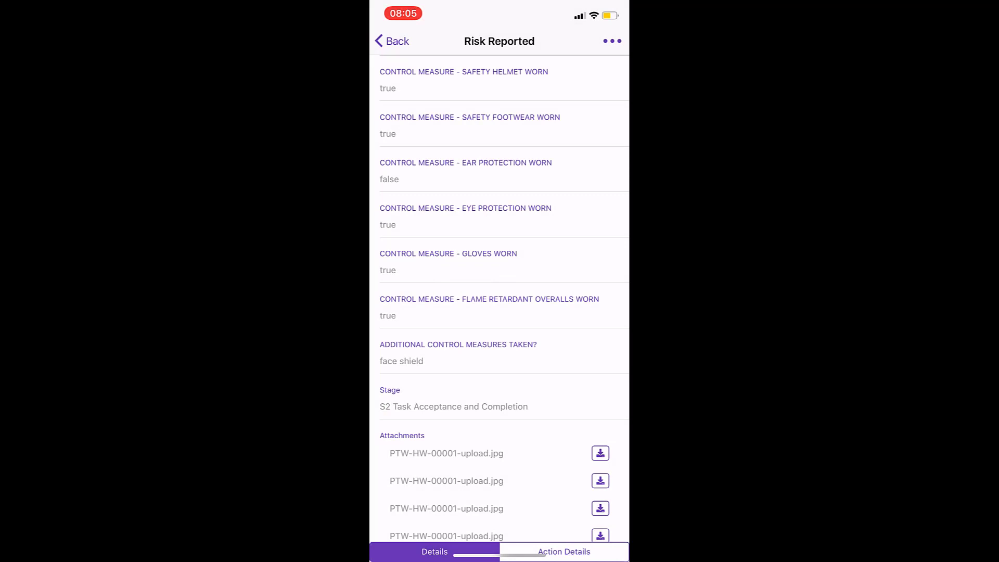
pyautogui.click(613, 41)
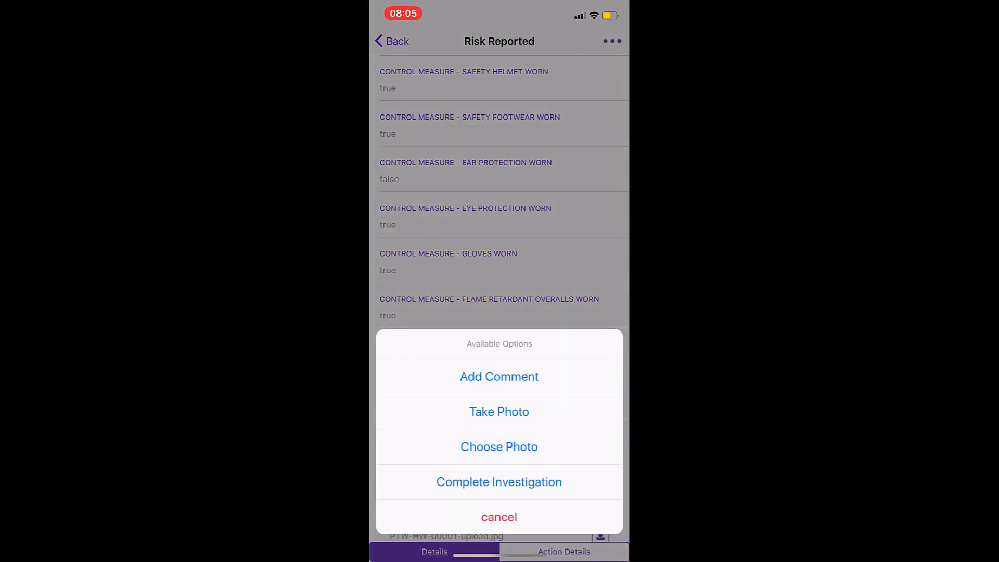
pyautogui.click(499, 482)
# Step: Enter 'Complete' as the closing comment and save the investigation
pyautogui.click(396, 109)
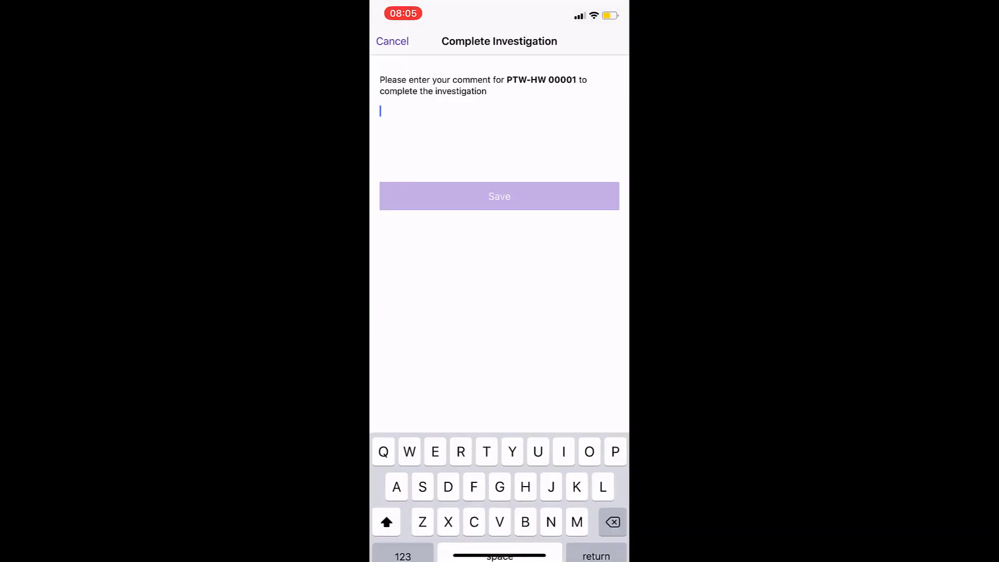
pyautogui.write('Complete')
pyautogui.click(499, 196)
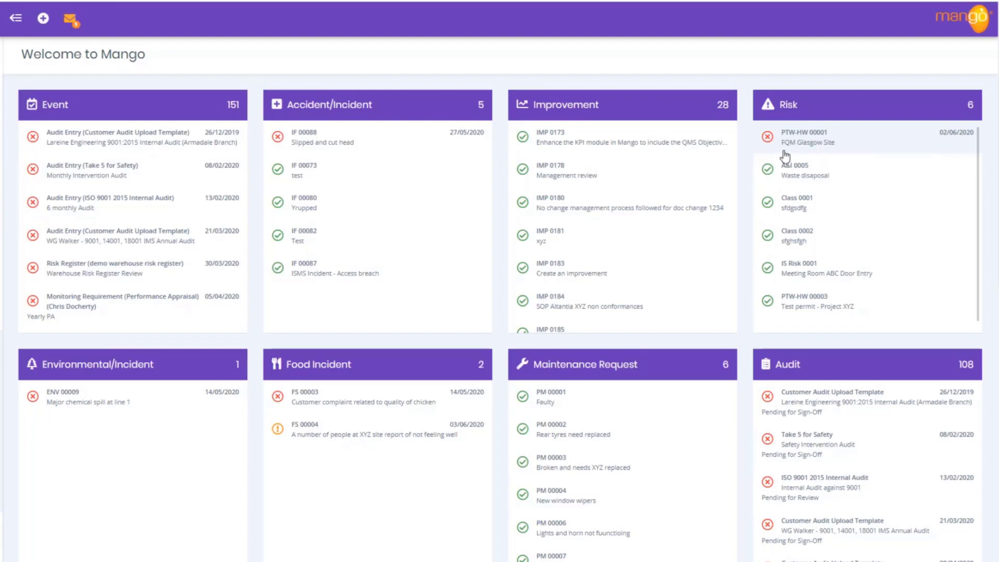
# Step: Open PTW-HW 00001 from My Risks and scroll through its Risk Details, then back to the top
pyautogui.click(827, 143)
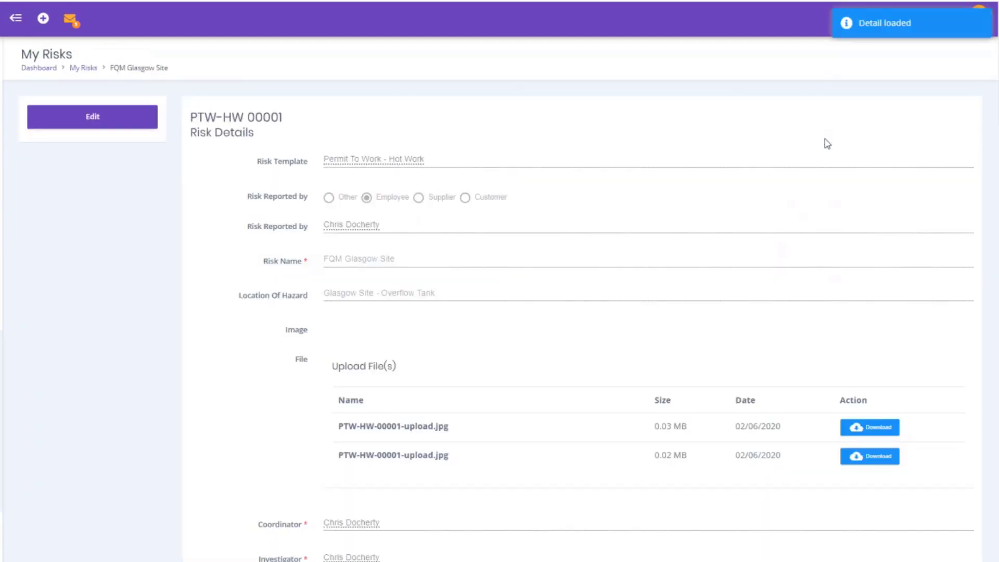
pyautogui.scroll(-2, 259, 246)
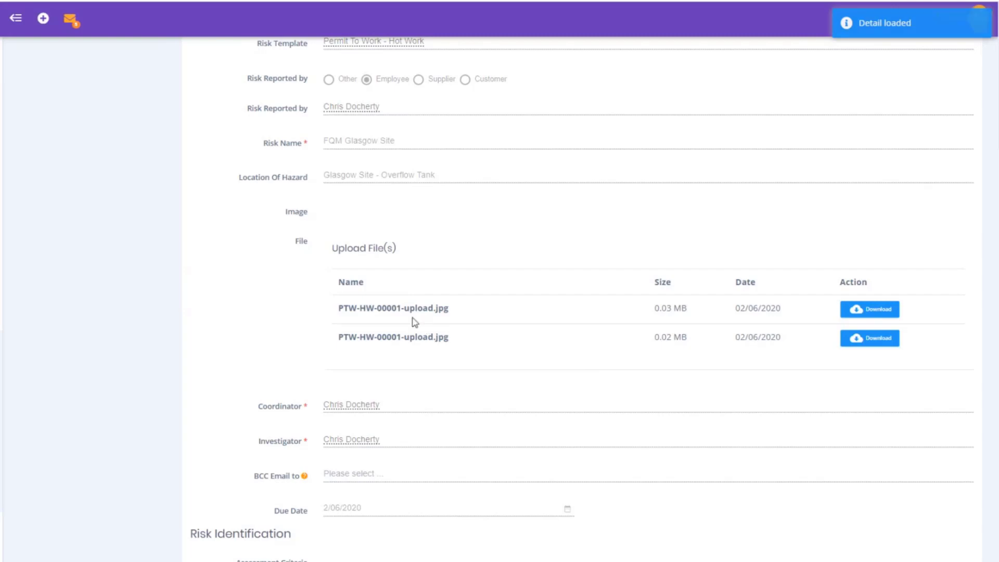
pyautogui.scroll(-5, 445, 374)
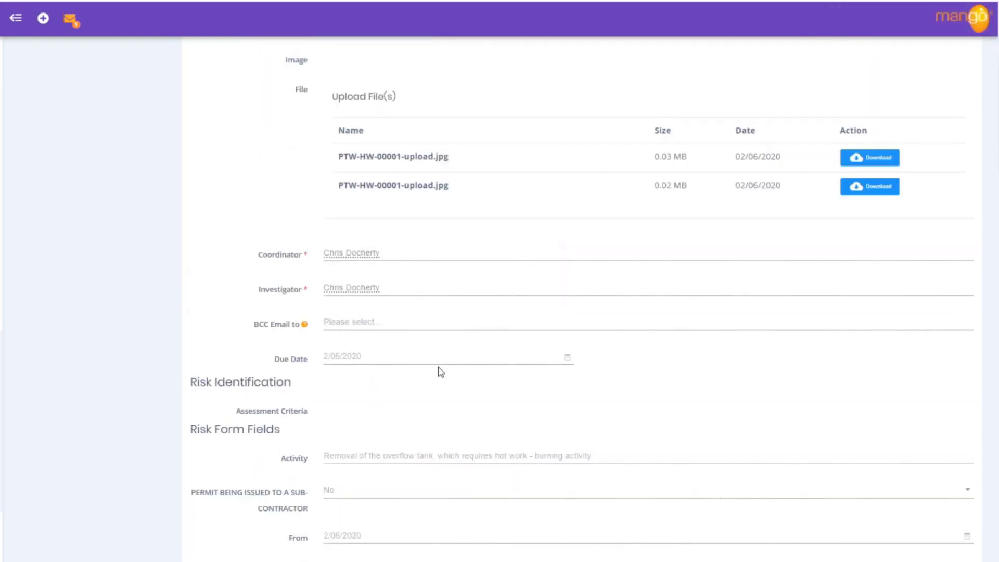
pyautogui.scroll(-2, 440, 371)
pyautogui.scroll(-18, 435, 370)
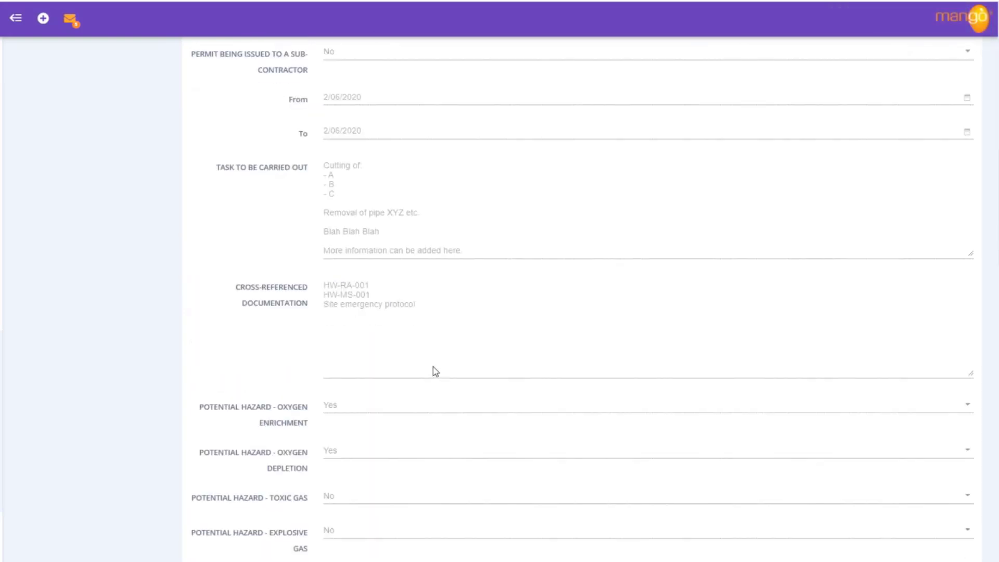
pyautogui.scroll(-6, 432, 370)
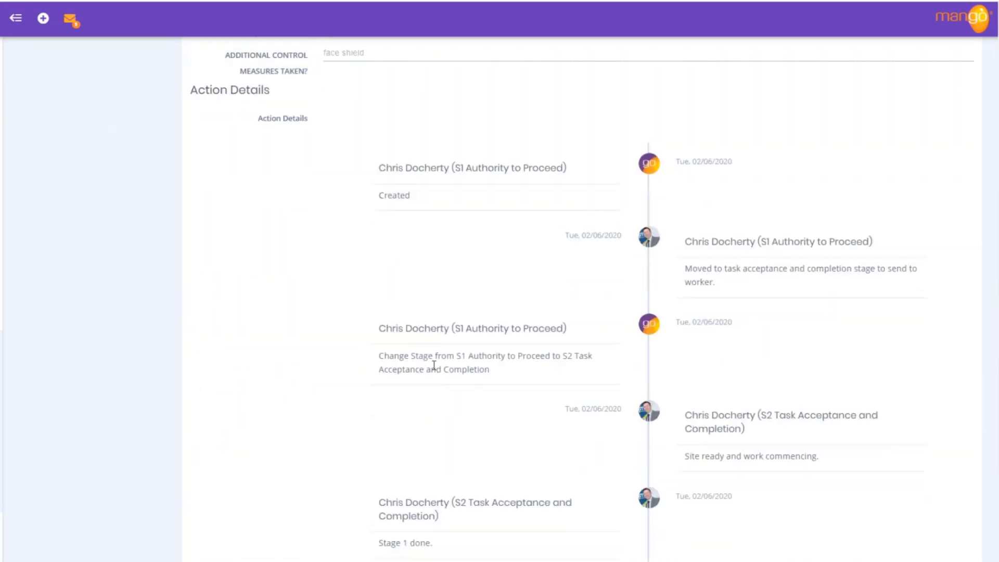
pyautogui.scroll(-3, 443, 396)
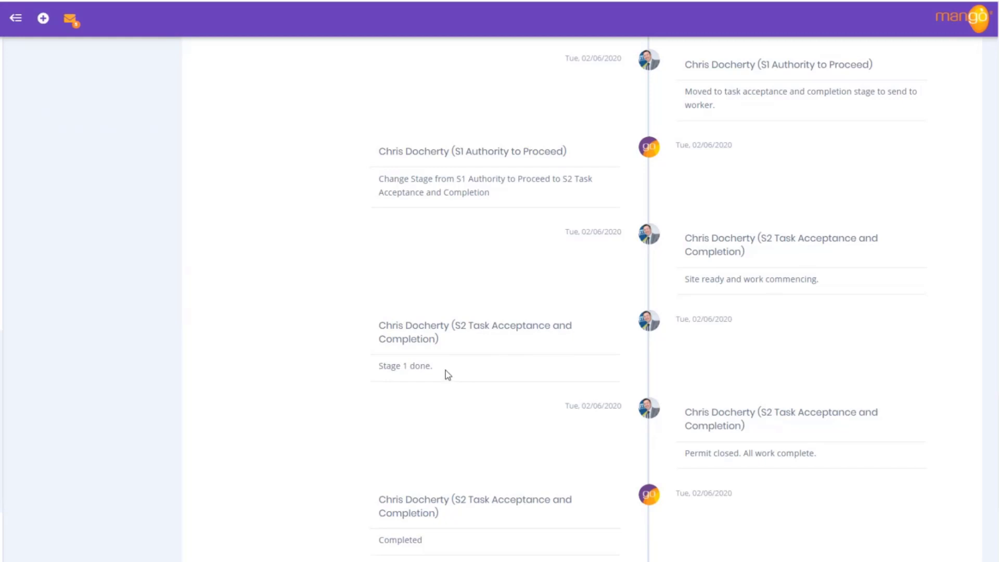
pyautogui.scroll(-2, 482, 414)
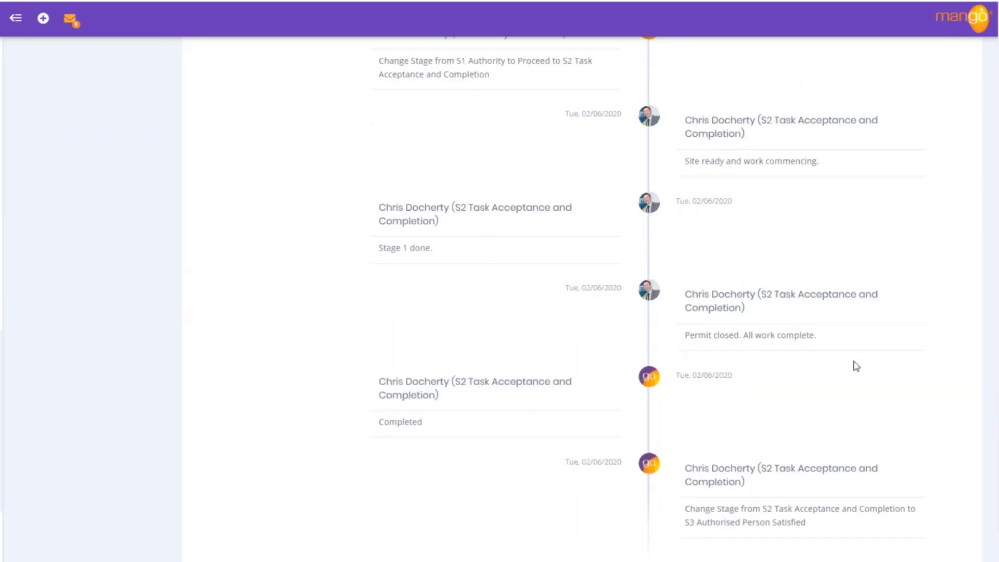
pyautogui.scroll(-3, 856, 365)
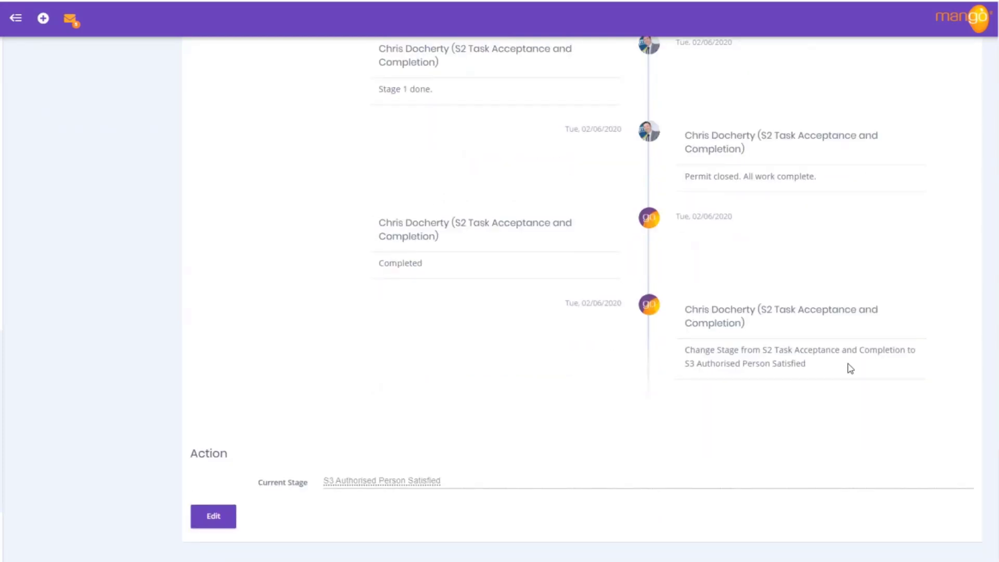
pyautogui.scroll(15, 851, 369)
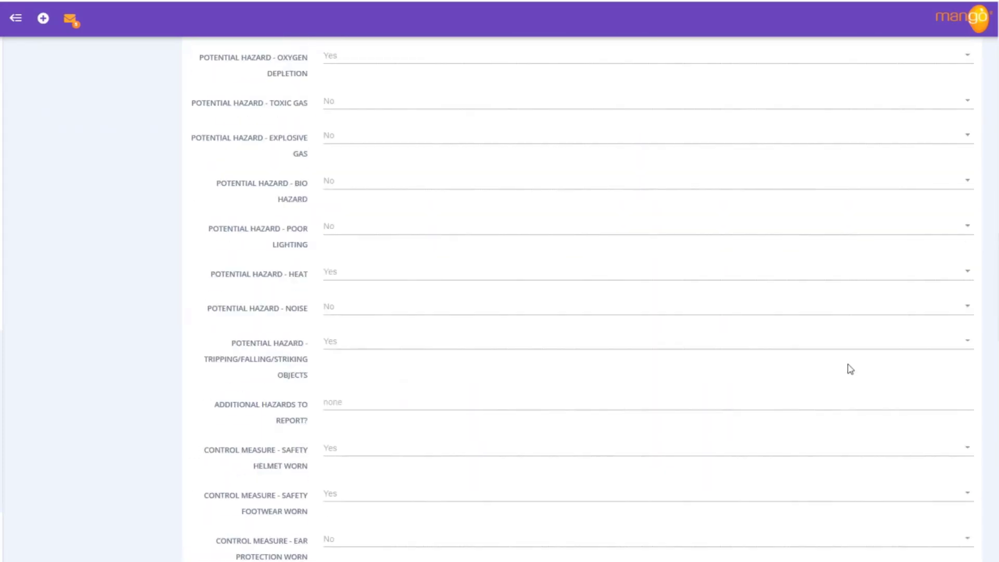
pyautogui.scroll(10, 851, 369)
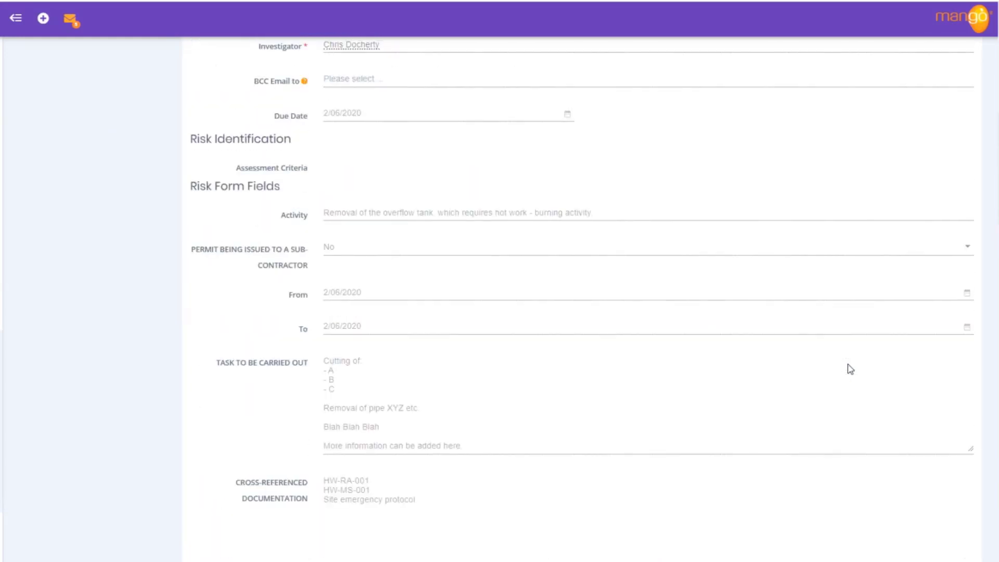
pyautogui.scroll(3, 850, 370)
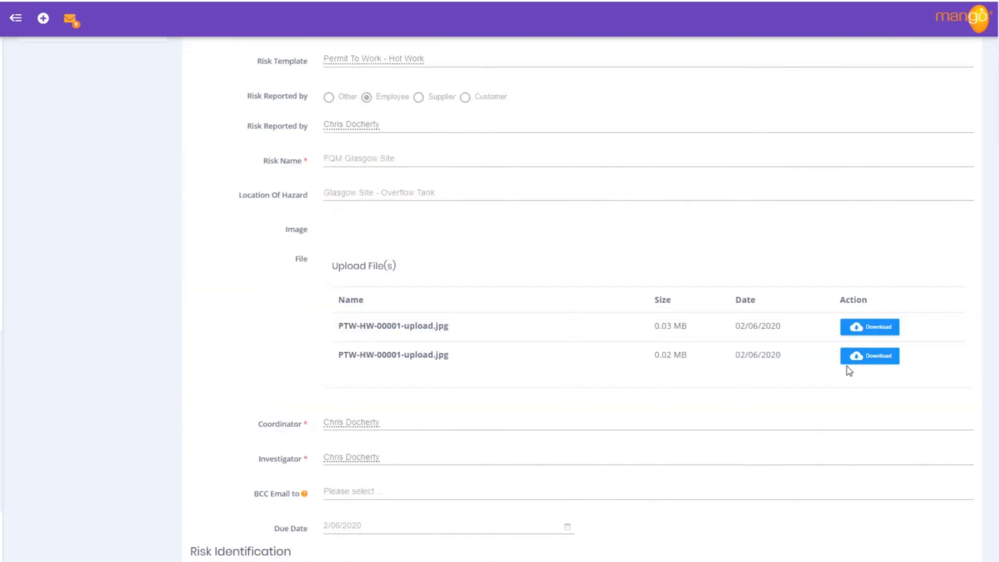
pyautogui.scroll(2, 850, 370)
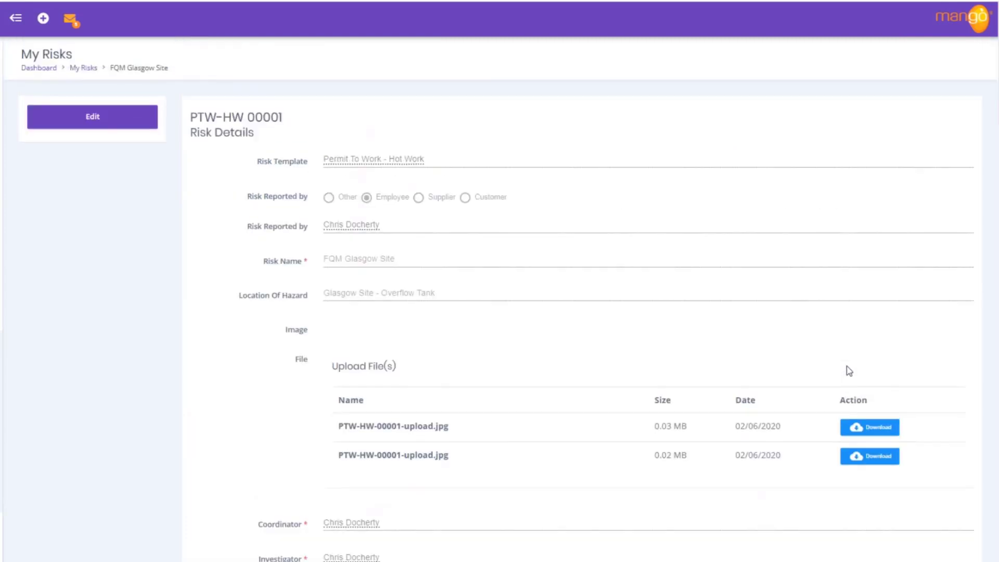
# Step: Put the PTW-HW 00001 record into edit mode and scroll down to the stage-change section
pyautogui.click(119, 121)
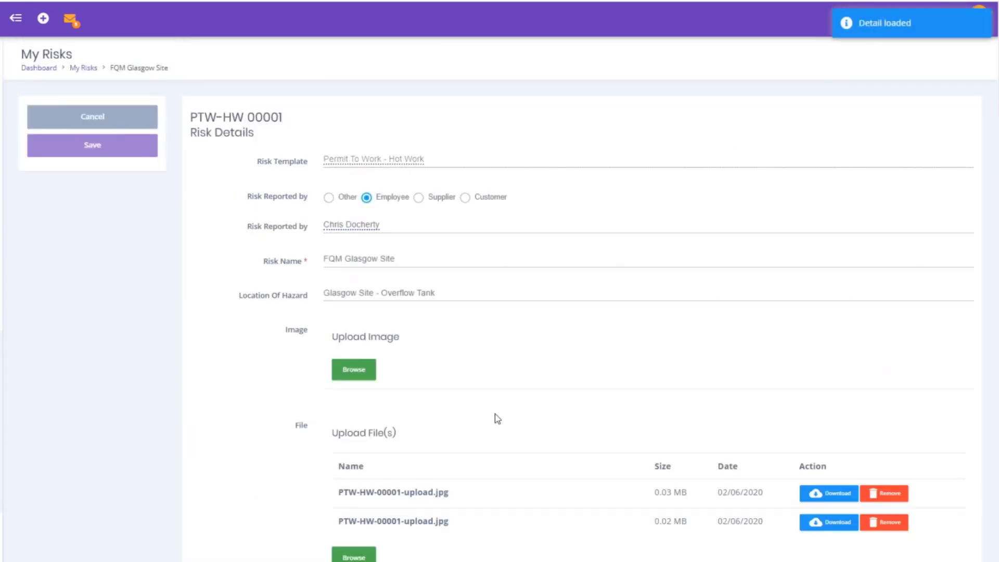
pyautogui.scroll(-1, 544, 514)
pyautogui.scroll(-5, 544, 514)
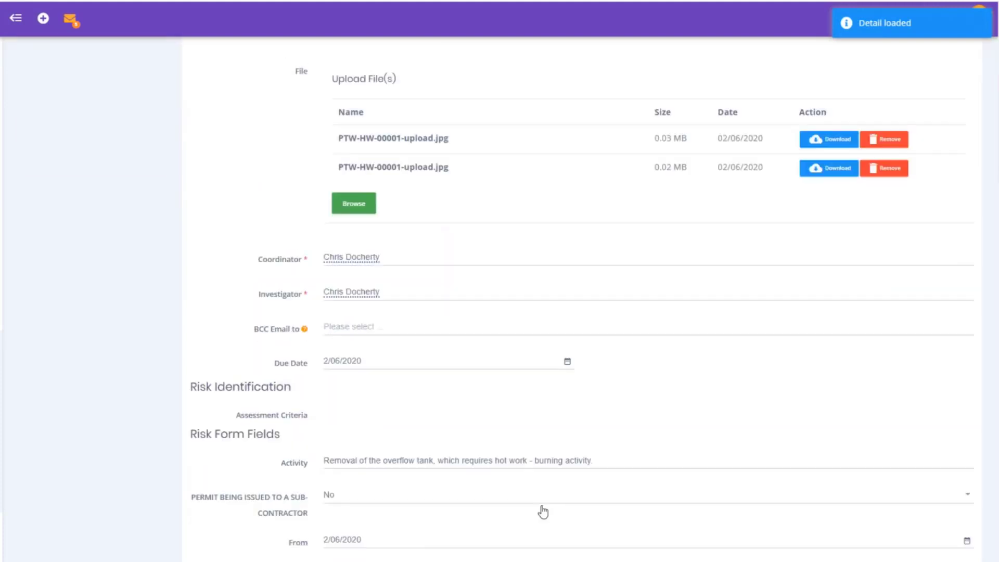
pyautogui.scroll(-20, 544, 512)
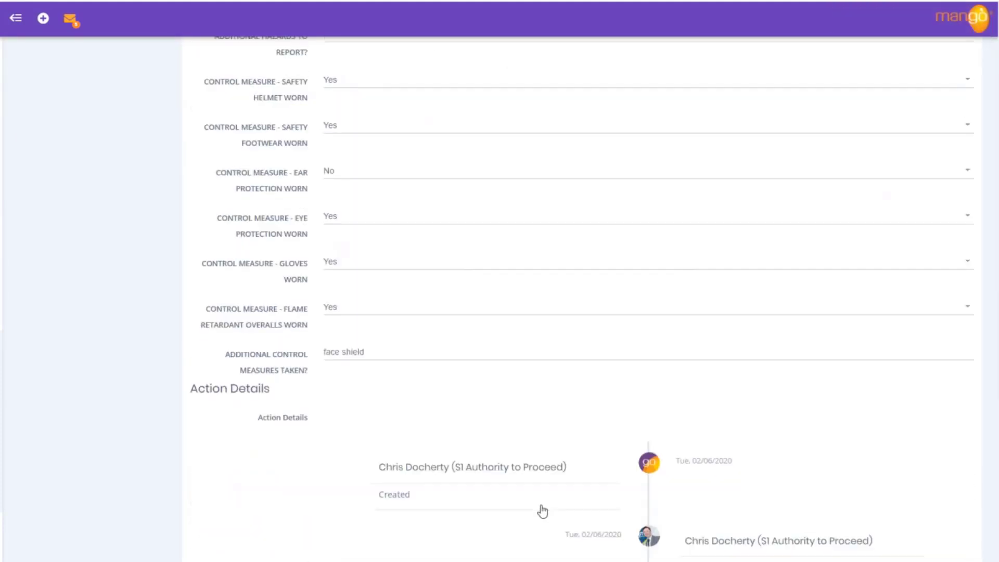
pyautogui.scroll(-15, 542, 504)
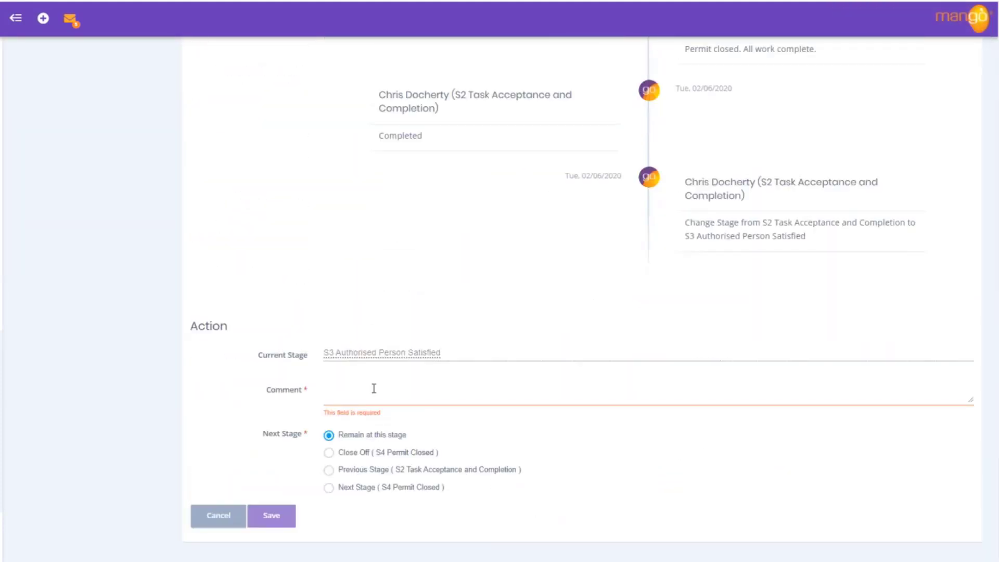
# Step: Close off to S4 Permit Closed with comment 'Happy with work completed and permit closed.', save, and return to Dashboard
pyautogui.click(373, 387)
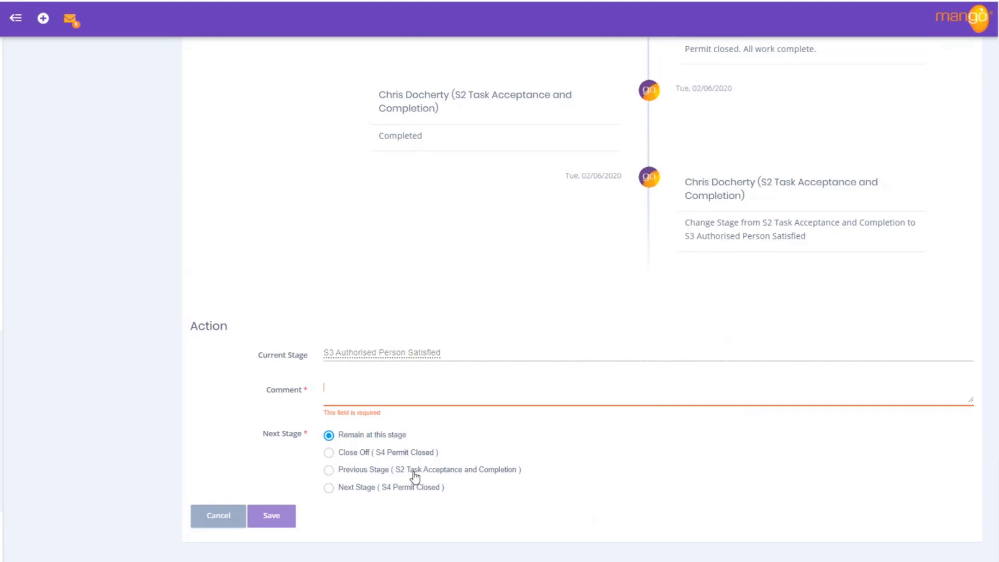
pyautogui.click(328, 453)
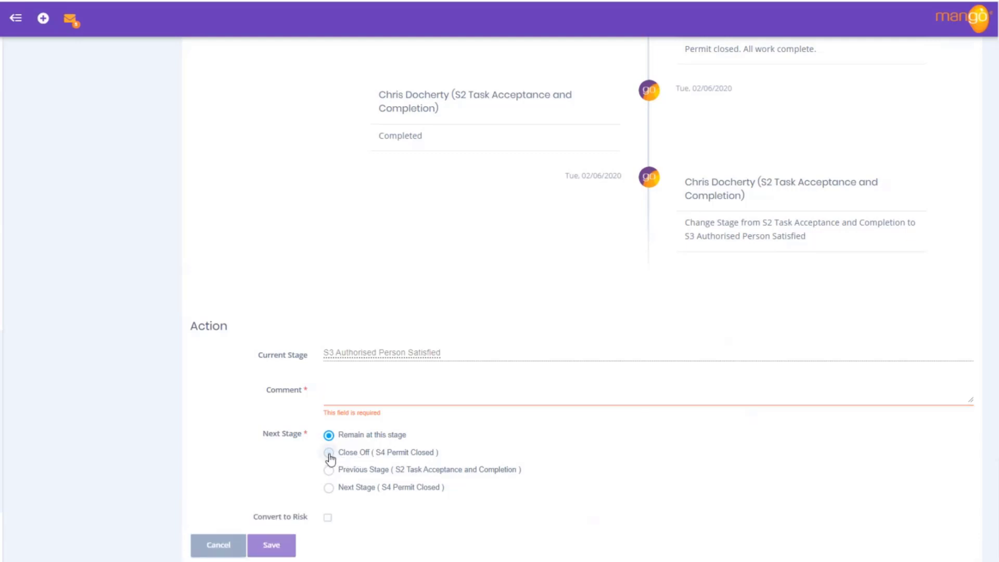
pyautogui.click(353, 390)
pyautogui.write('Happy with wor')
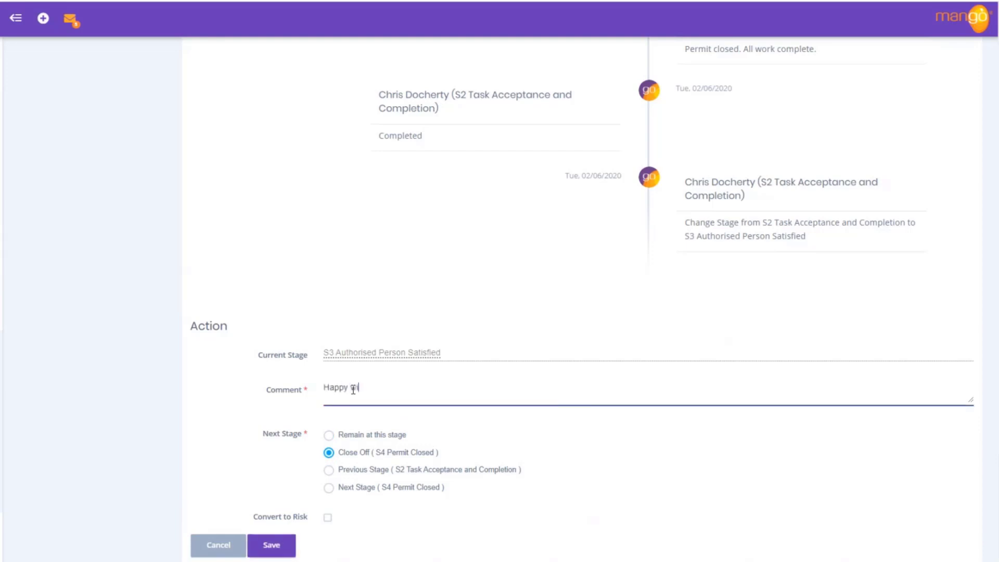
pyautogui.write('k completed and permit closed.')
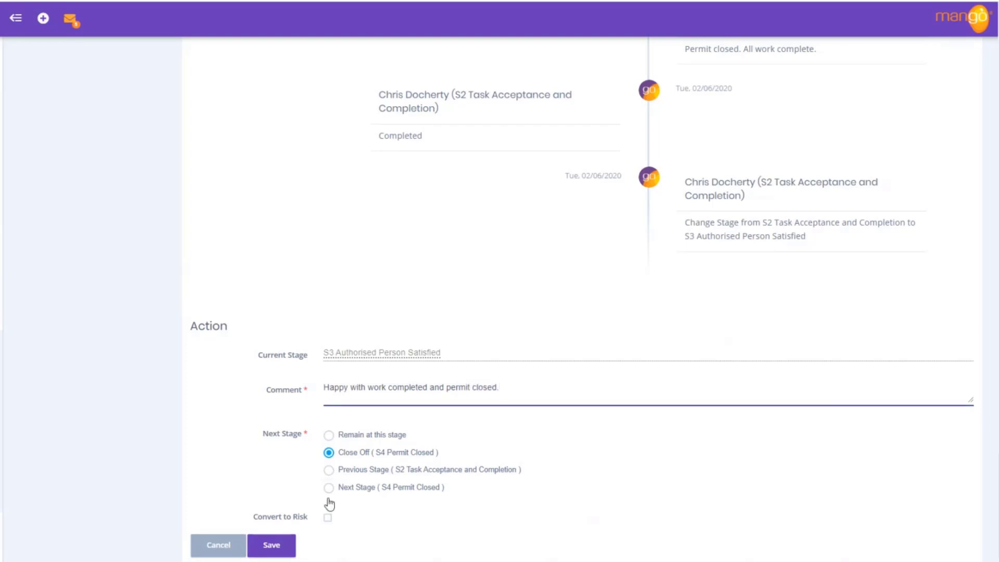
pyautogui.click(271, 546)
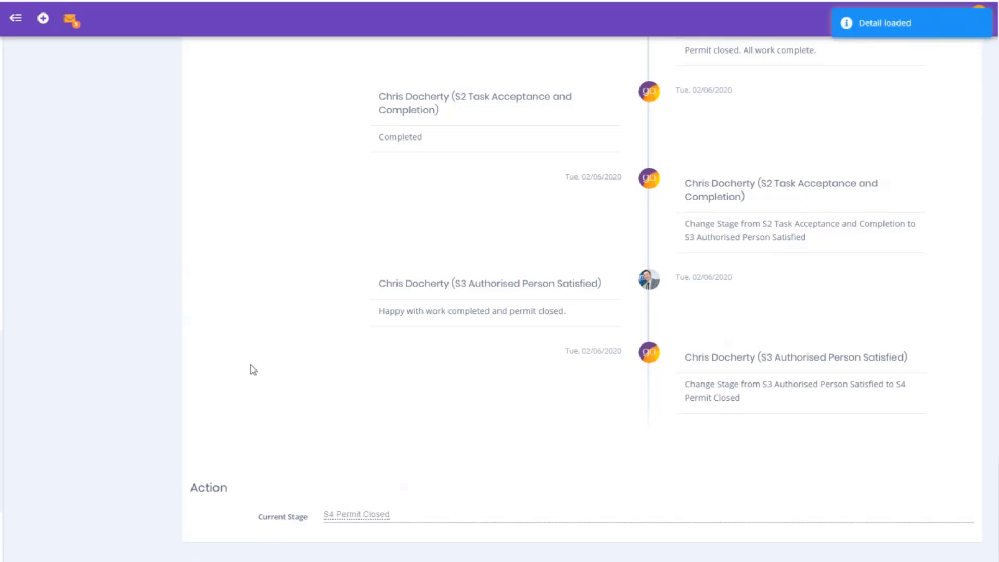
pyautogui.scroll(20, 250, 366)
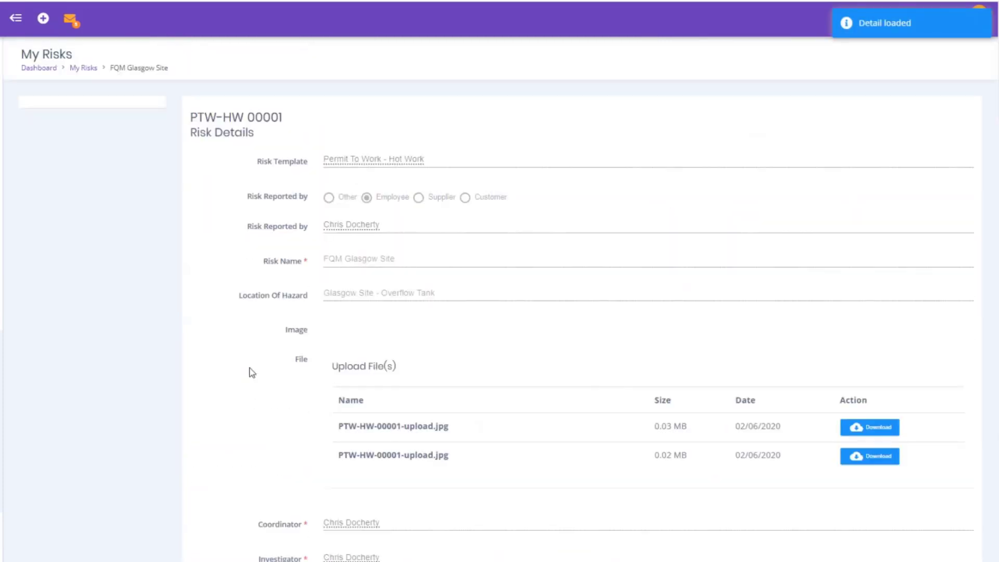
pyautogui.click(77, 71)
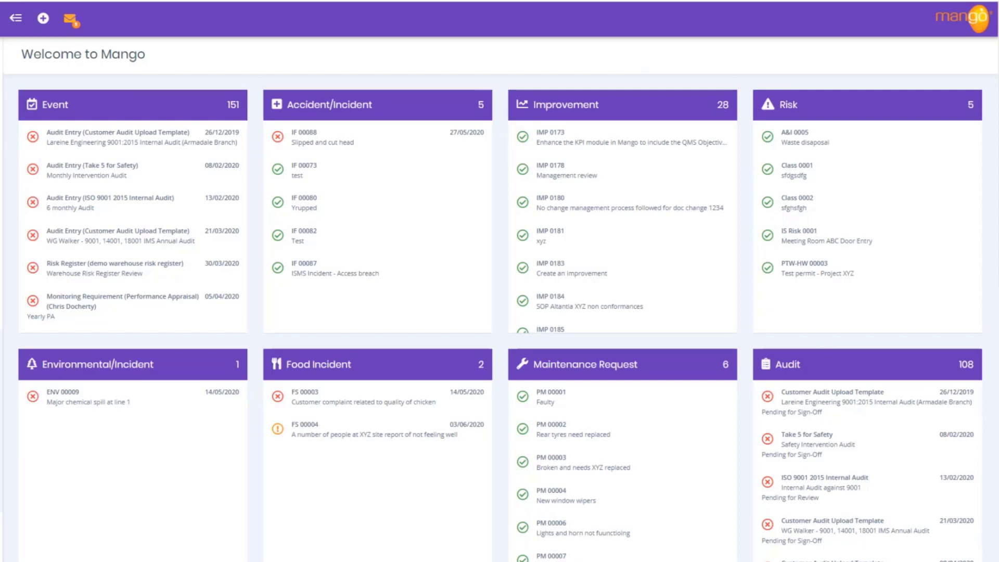
# Step: Search the Reported Risk Register for 'ptw'
pyautogui.click(1, 302)
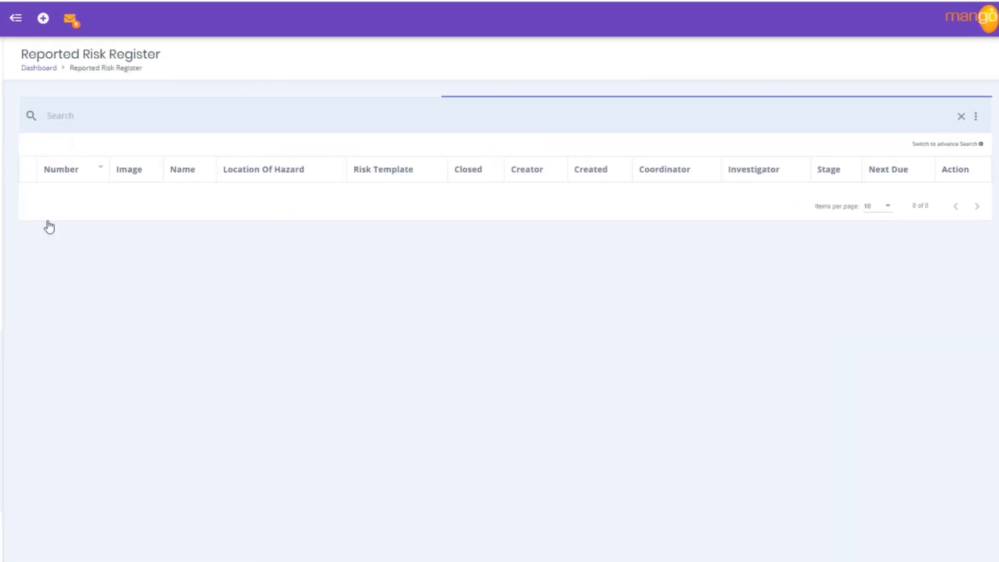
pyautogui.click(89, 114)
pyautogui.write('ptw')
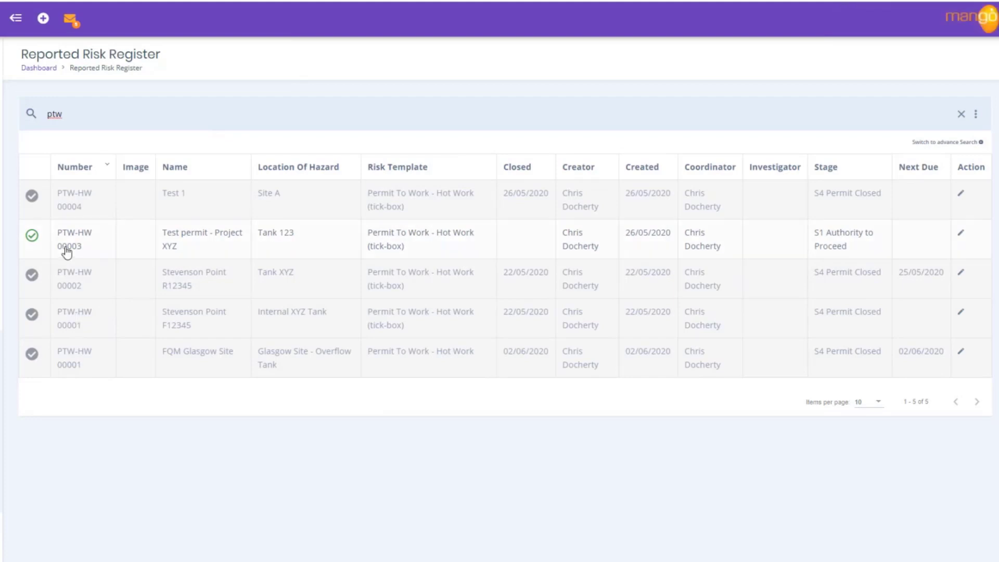
# Step: Open the PTW-HW 00001 FQM Glasgow Site record and scroll through its details
pyautogui.click(82, 360)
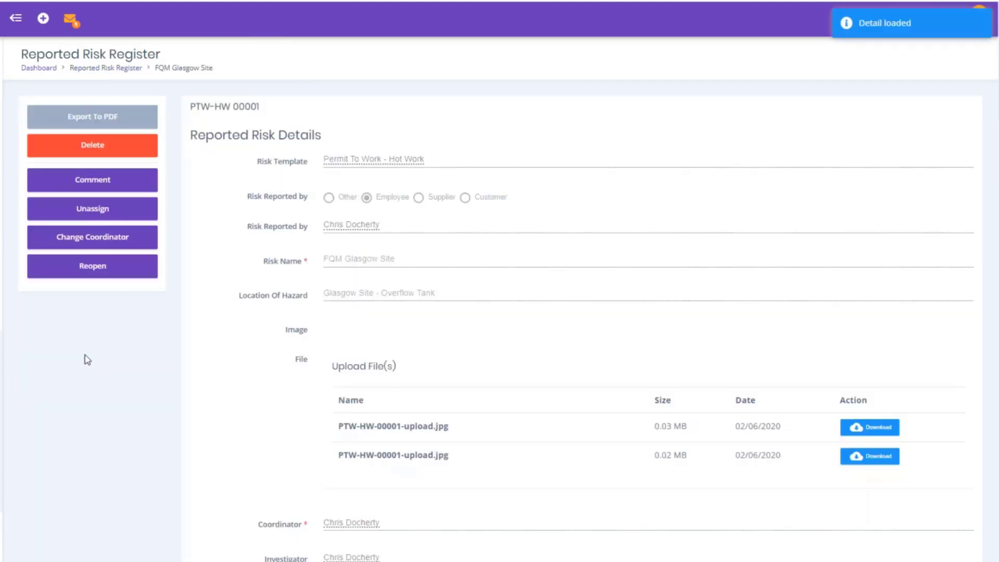
pyautogui.scroll(-10, 502, 330)
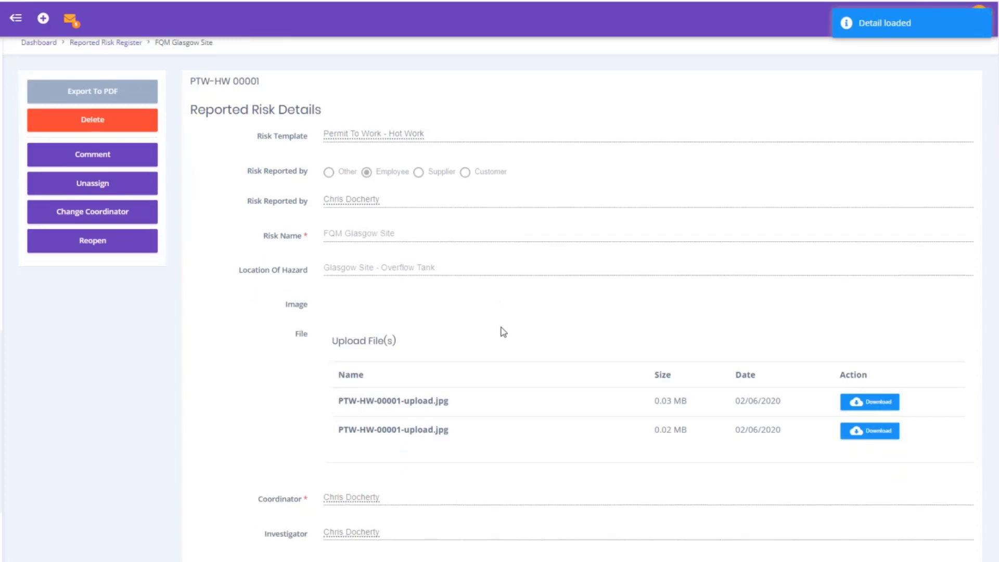
pyautogui.scroll(-12, 503, 331)
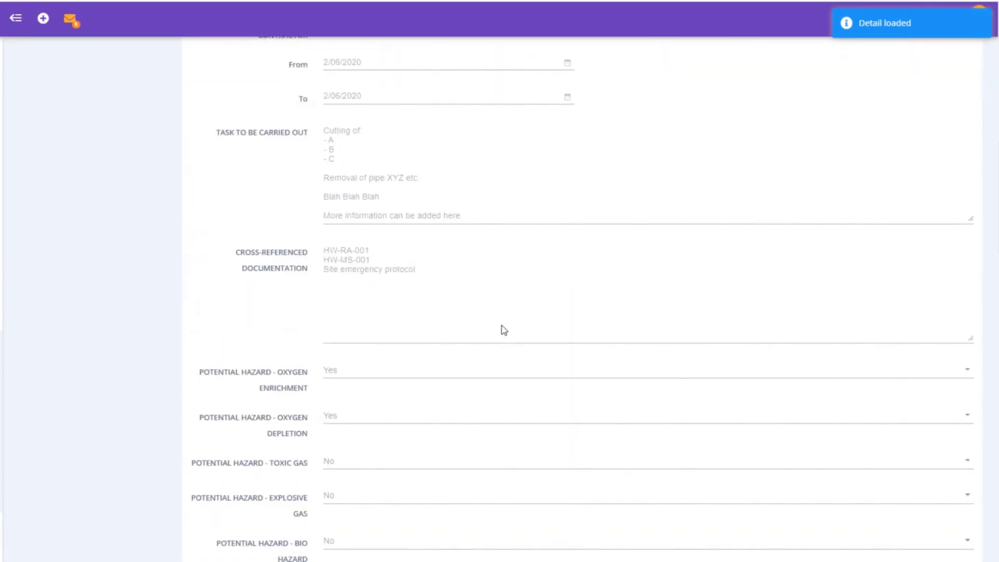
pyautogui.scroll(-12, 508, 327)
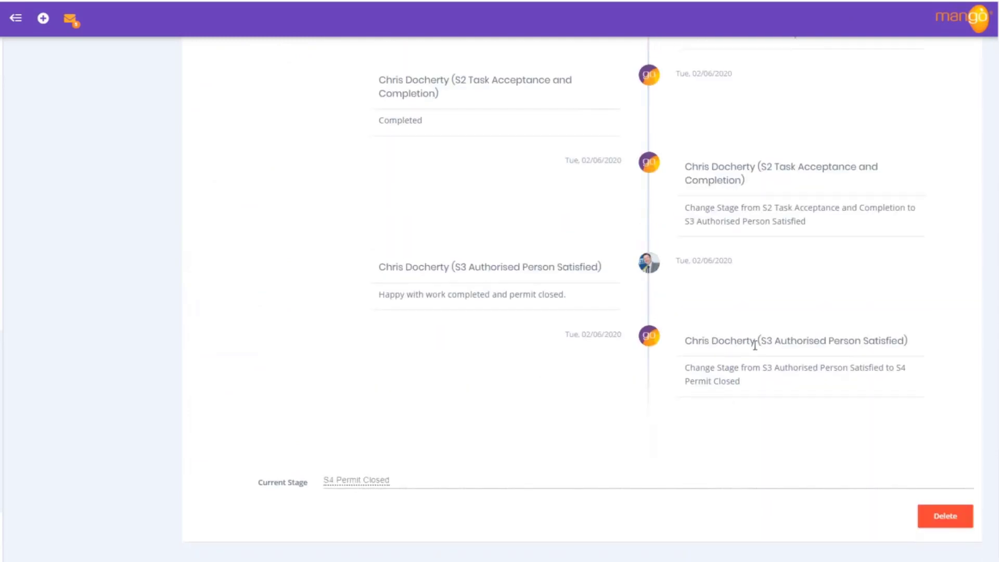
pyautogui.scroll(8, 566, 295)
pyautogui.scroll(15, 567, 297)
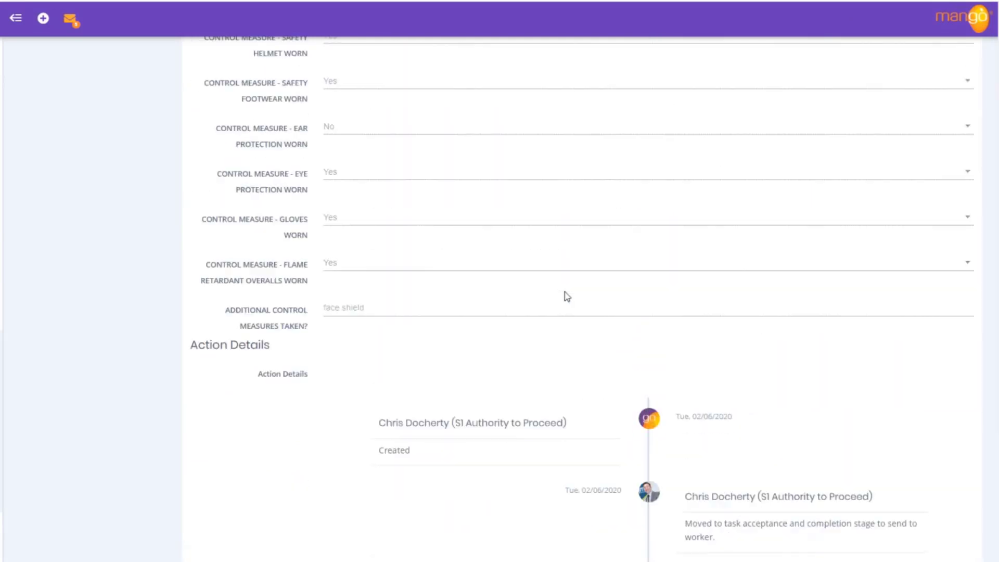
pyautogui.scroll(7, 567, 297)
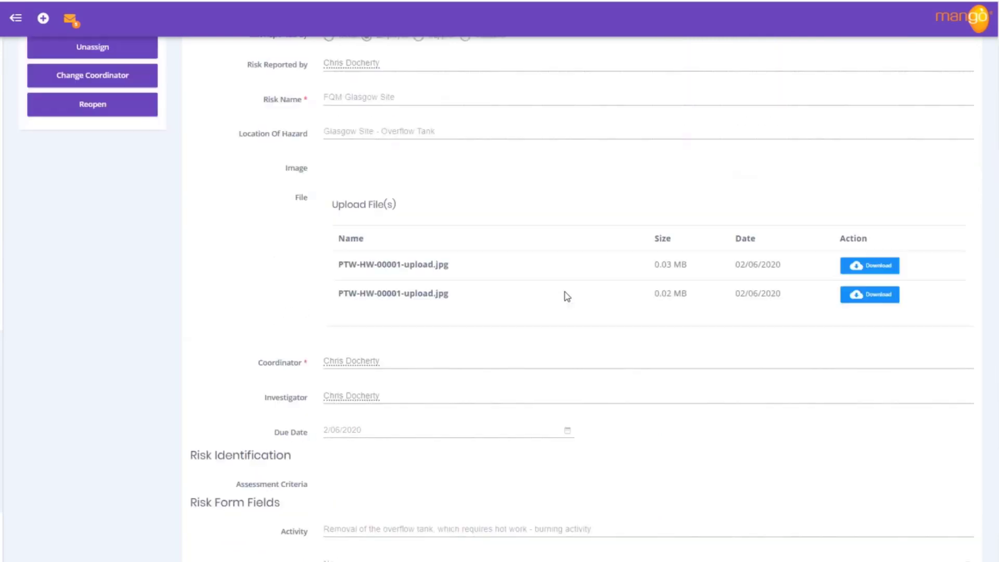